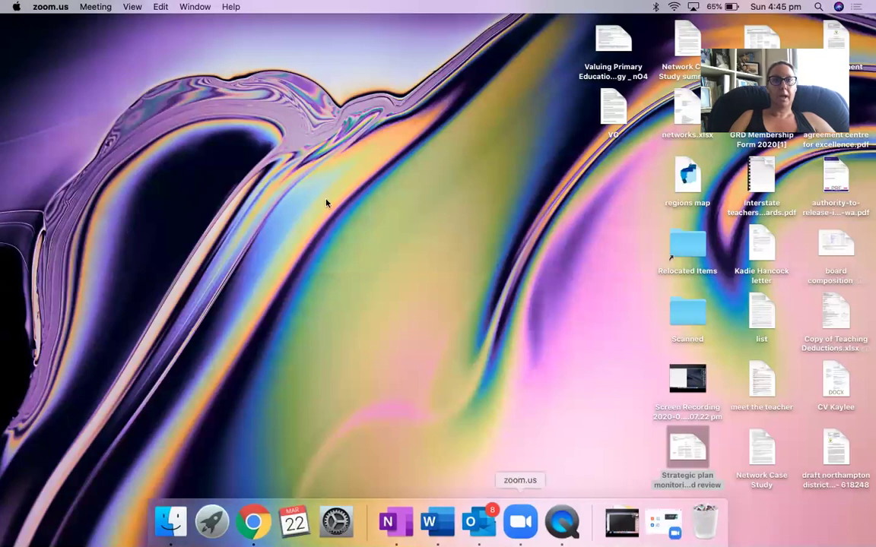
# Switch to Chrome and bring up the MathsOnline student and teacher login page.
pyautogui.click(254, 525)
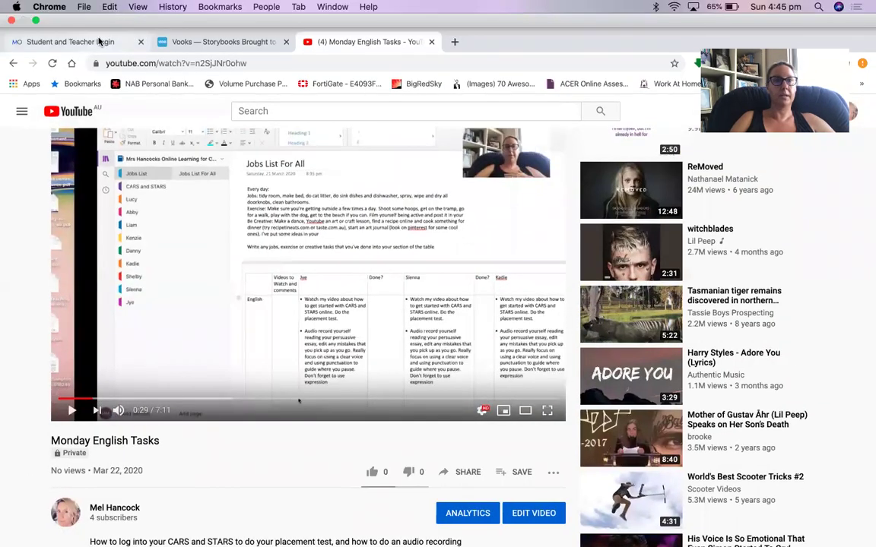
pyautogui.click(95, 14)
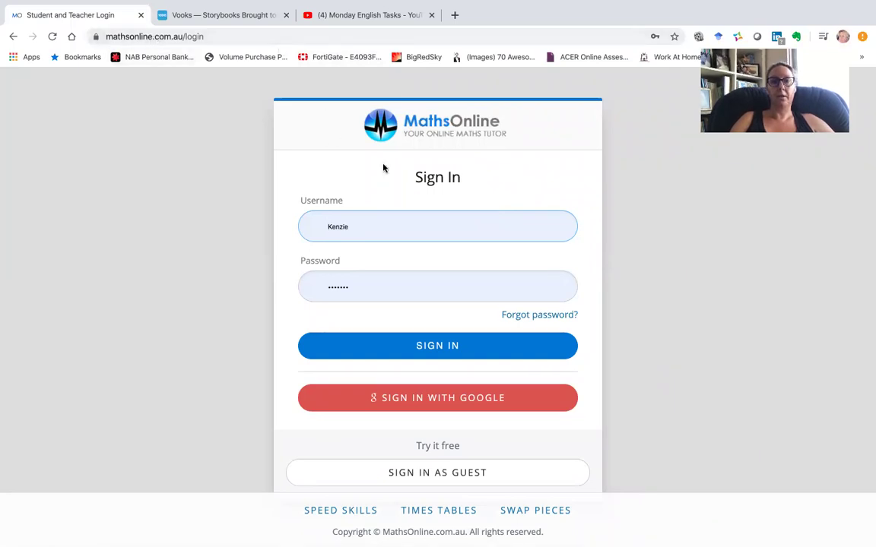
# Try to sign in to MathsOnline by replacing the prefilled credentials with another student's username and password.
pyautogui.click(397, 223)
pyautogui.moveTo(371, 225); pyautogui.dragTo(312, 224)
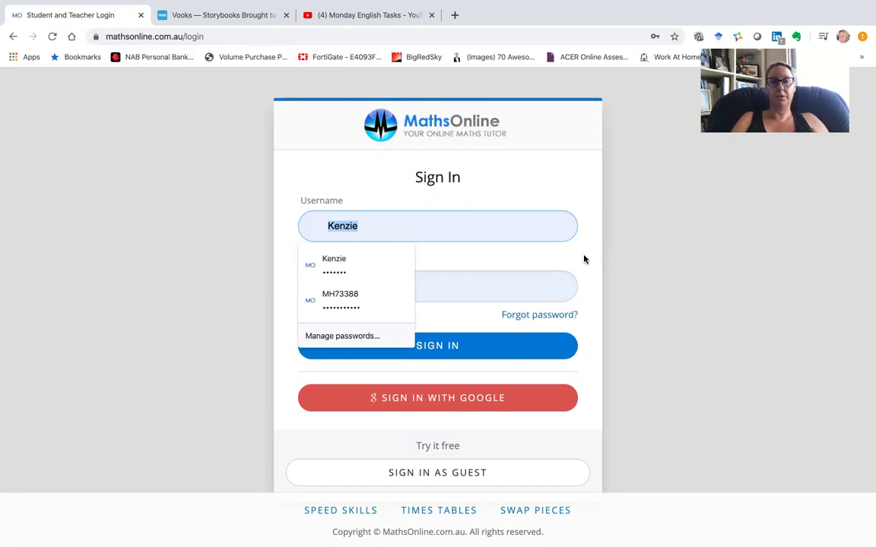
pyautogui.write('Jye')
pyautogui.press('Tab')
pyautogui.write('•')
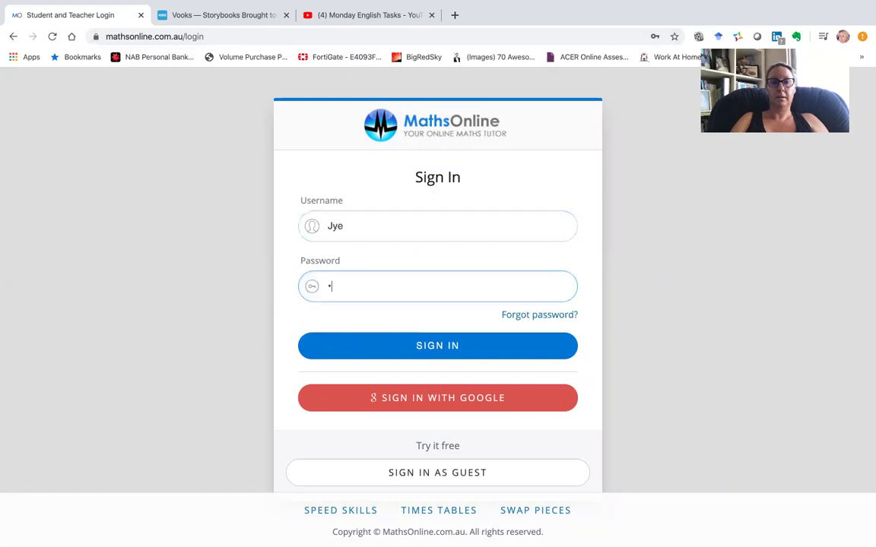
pyautogui.write('•••••••')
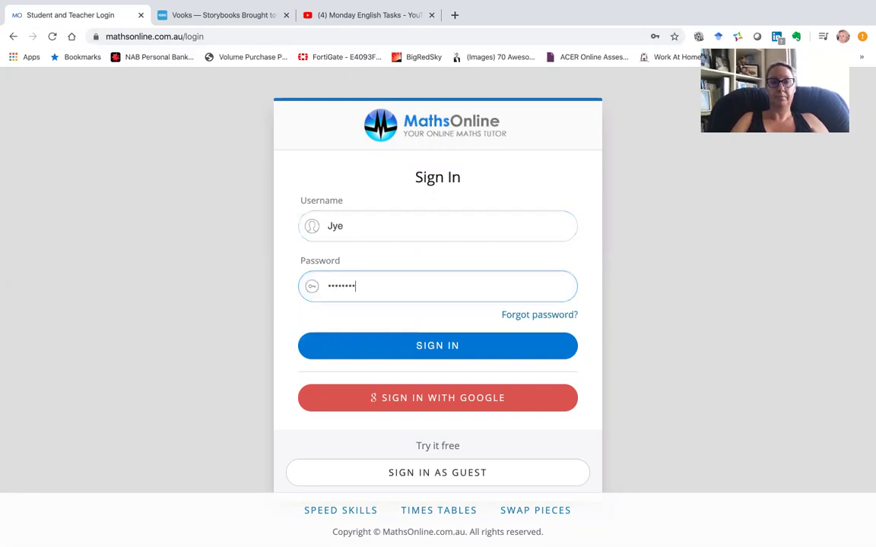
pyautogui.click(482, 347)
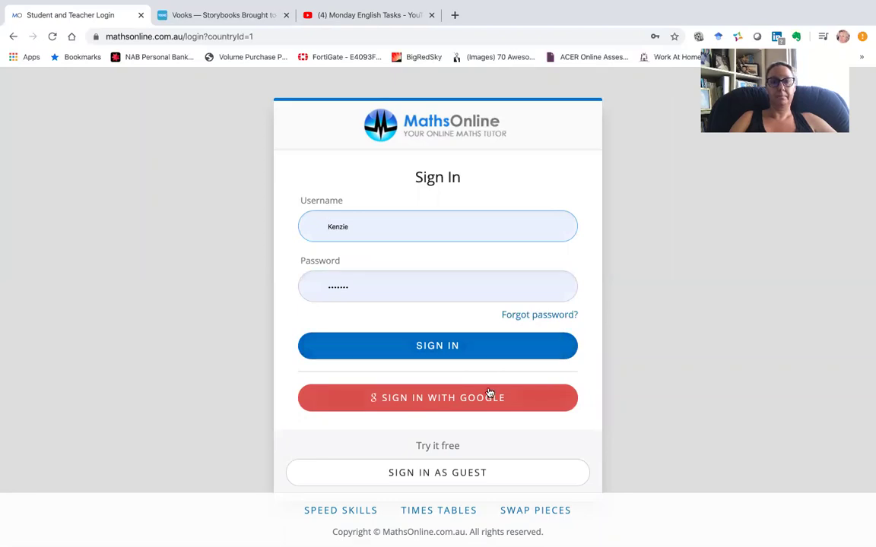
# Sign in to MathsOnline by re-entering the student's username and account password over the prefilled credentials.
pyautogui.click(386, 224)
pyautogui.moveTo(385, 224); pyautogui.dragTo(308, 225)
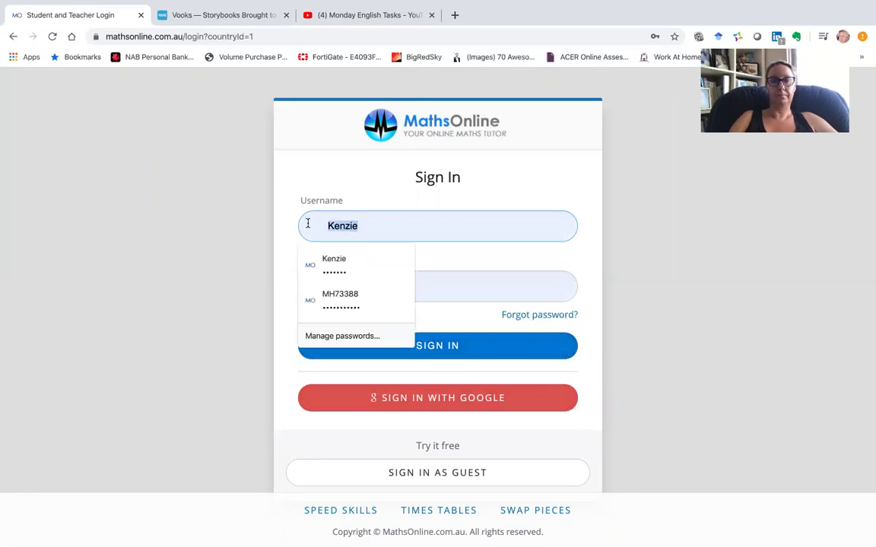
pyautogui.write('Jye')
pyautogui.press('Tab')
pyautogui.write('j•••••••')
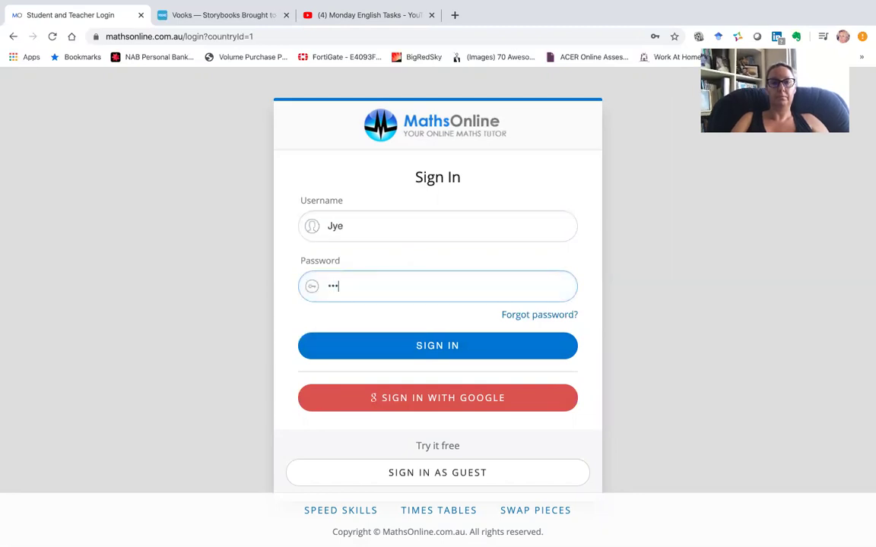
pyautogui.press('Return')
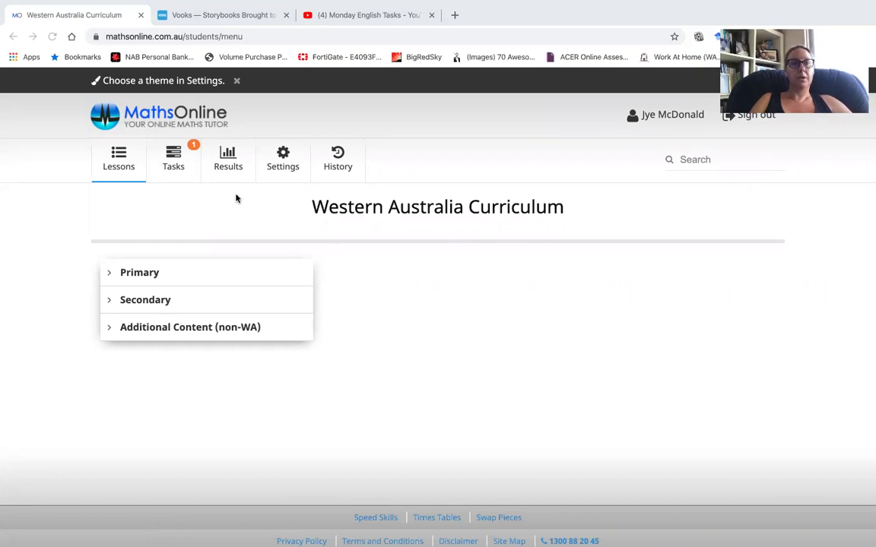
# Open the active task "HW: Fri 20 Mar (Due Fri 27 Mar)" and review its instructions, lessons and diagnostic test.
pyautogui.click(174, 155)
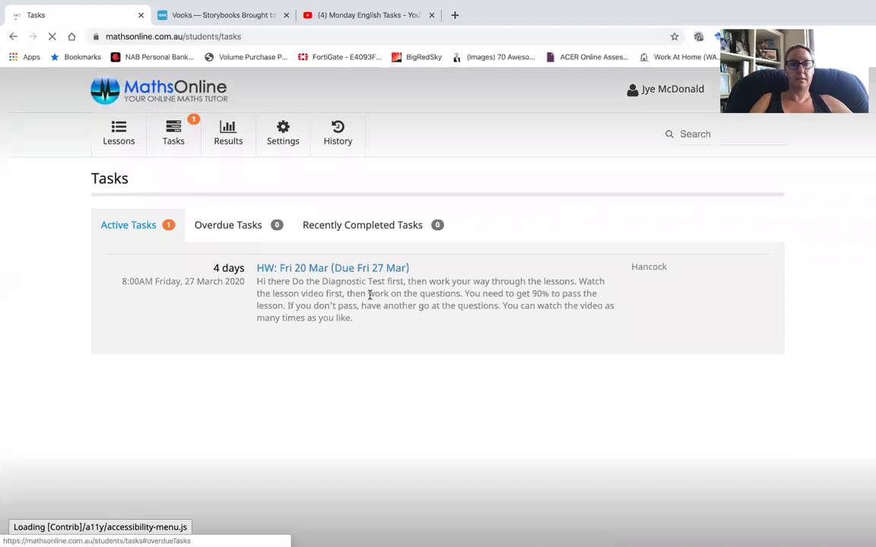
pyautogui.click(308, 270)
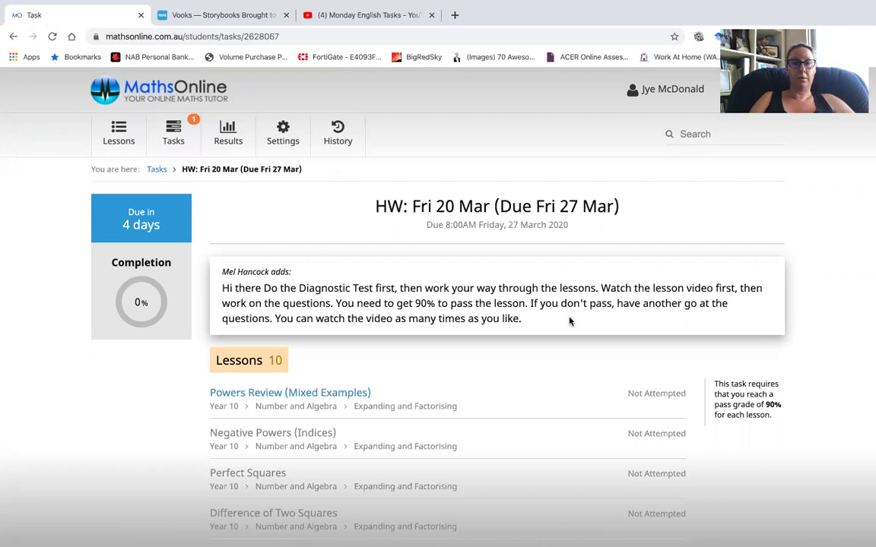
pyautogui.scroll(-1, 569, 320)
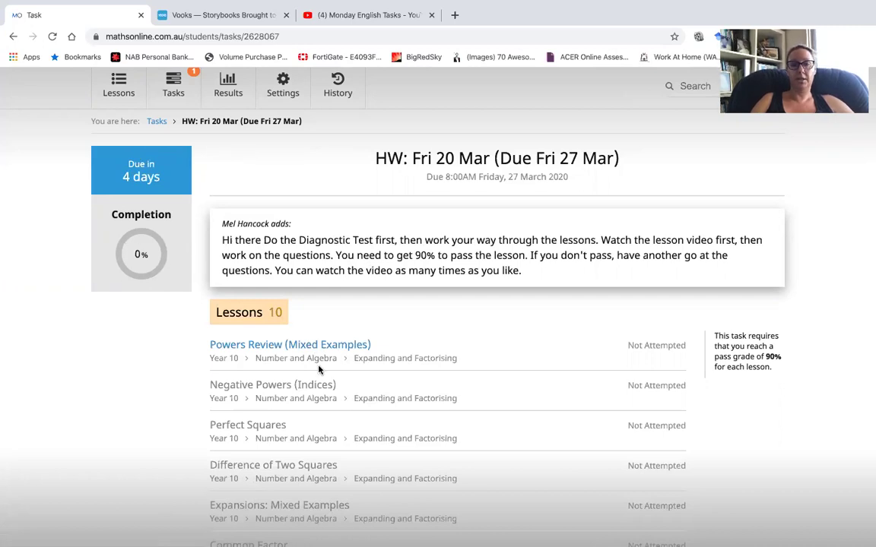
pyautogui.scroll(-1, 318, 368)
pyautogui.scroll(-5, 319, 369)
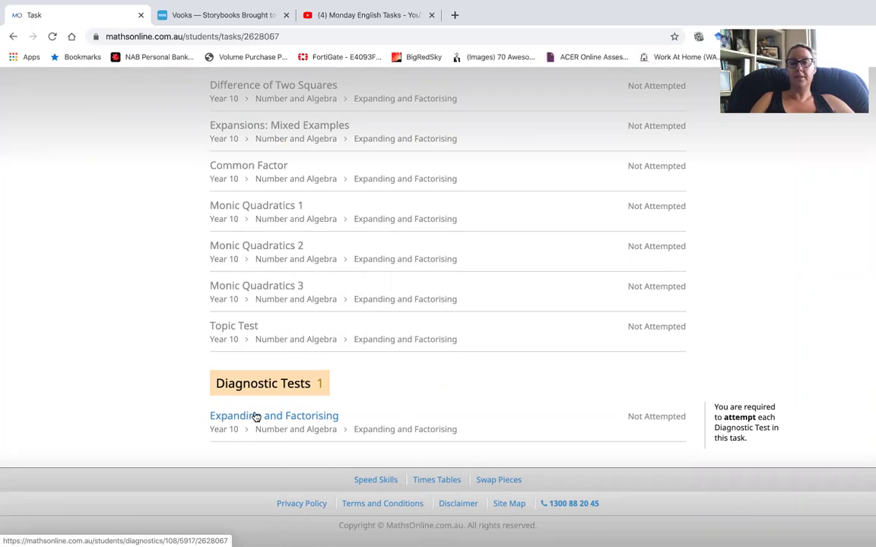
# Start the Expanding and Factorising diagnostic test and look over its first question.
pyautogui.click(256, 417)
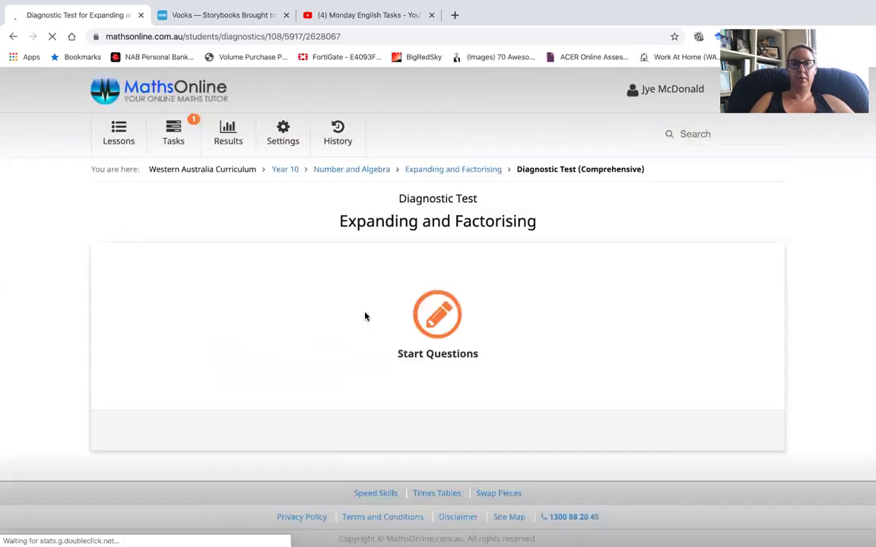
pyautogui.click(437, 318)
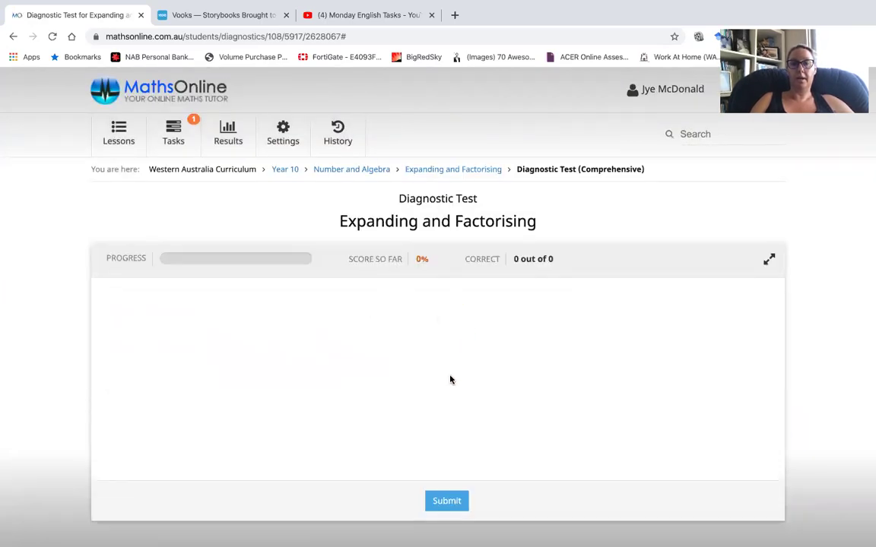
pyautogui.scroll(-3, 436, 360)
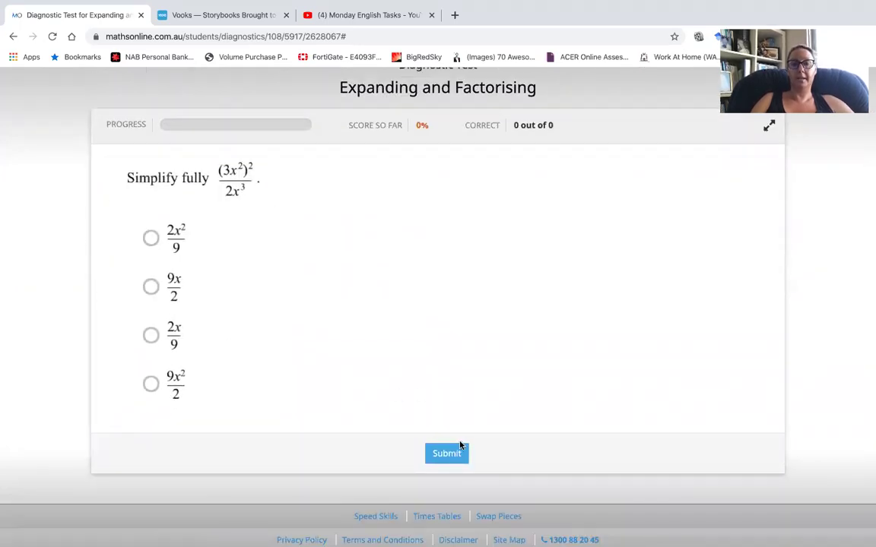
pyautogui.scroll(3, 448, 459)
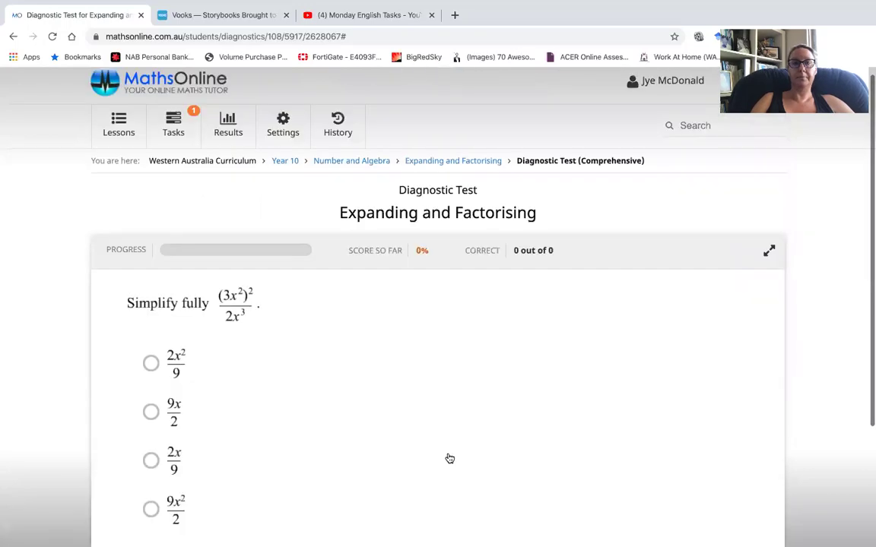
# Leave the diagnostic test, return to the homework task due Fri 27 Mar and open its Powers Review (Mixed Examples) lesson.
pyautogui.click(170, 131)
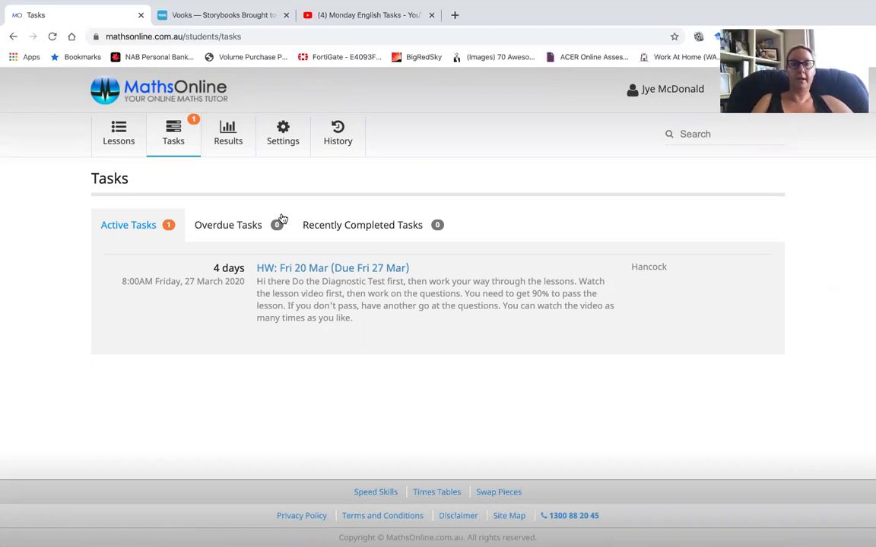
pyautogui.click(335, 269)
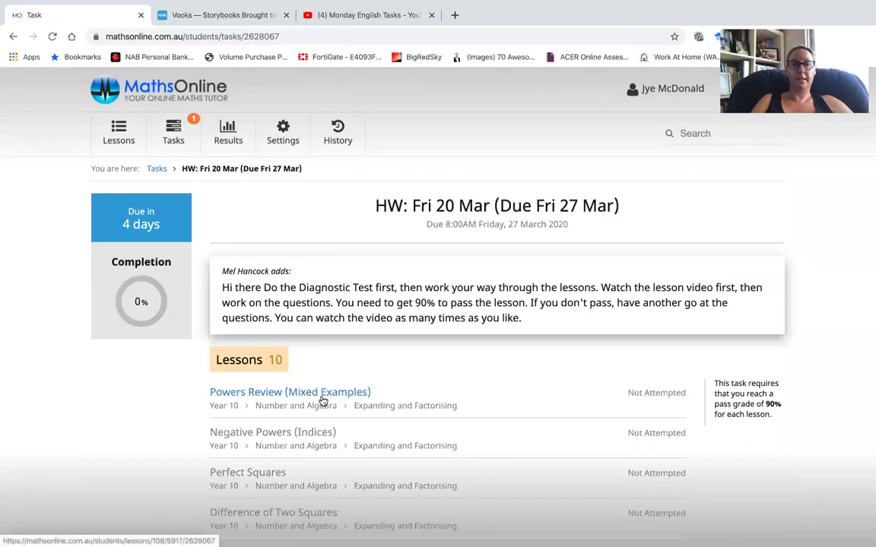
pyautogui.scroll(-2, 319, 399)
pyautogui.click(306, 294)
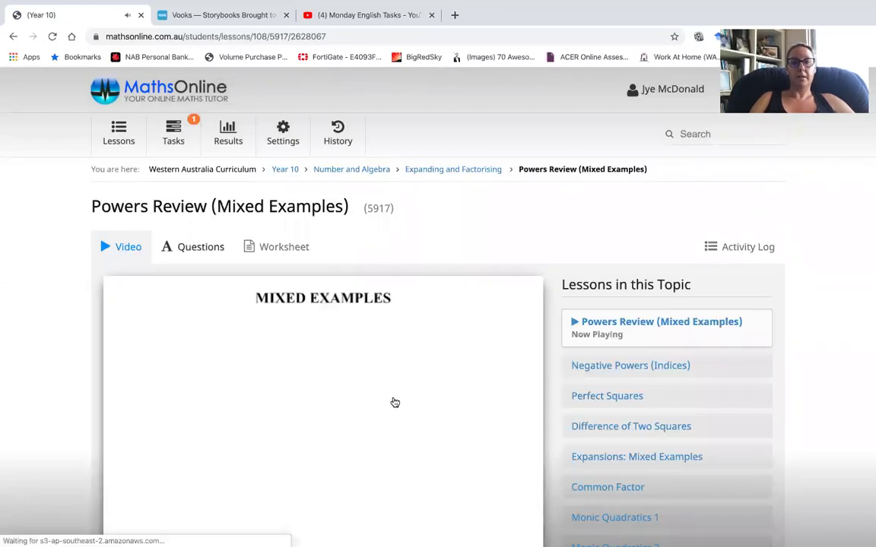
# Look over the Powers Review (Mixed Examples) video page and open the lesson's questions section.
pyautogui.scroll(-2, 393, 403)
pyautogui.scroll(-1, 394, 402)
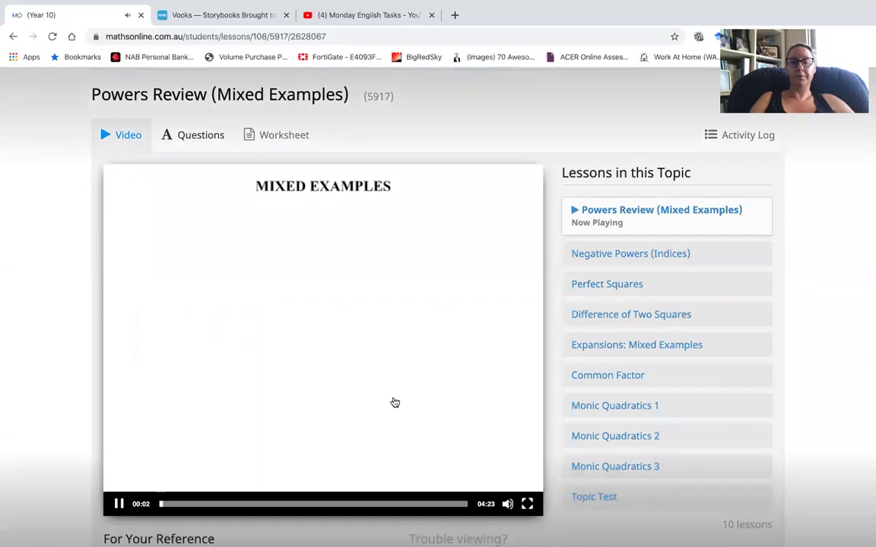
pyautogui.scroll(-1, 394, 402)
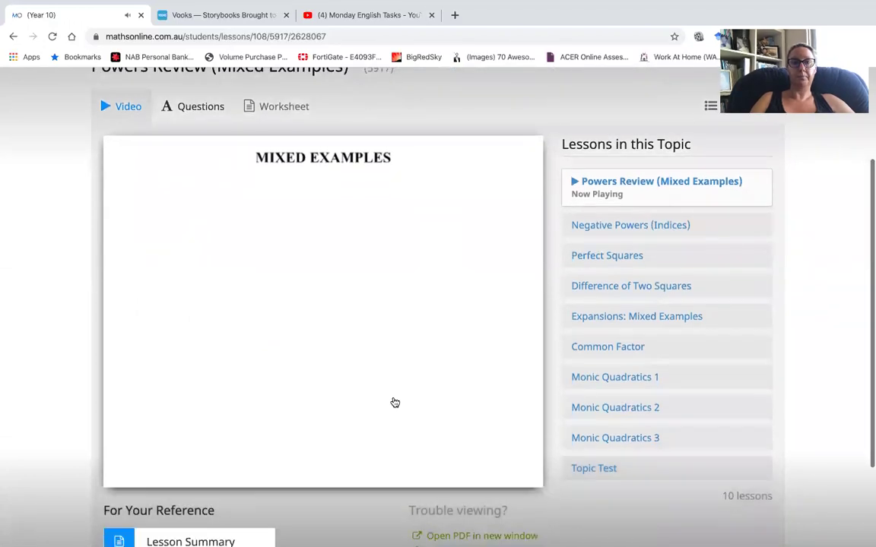
pyautogui.scroll(1, 395, 402)
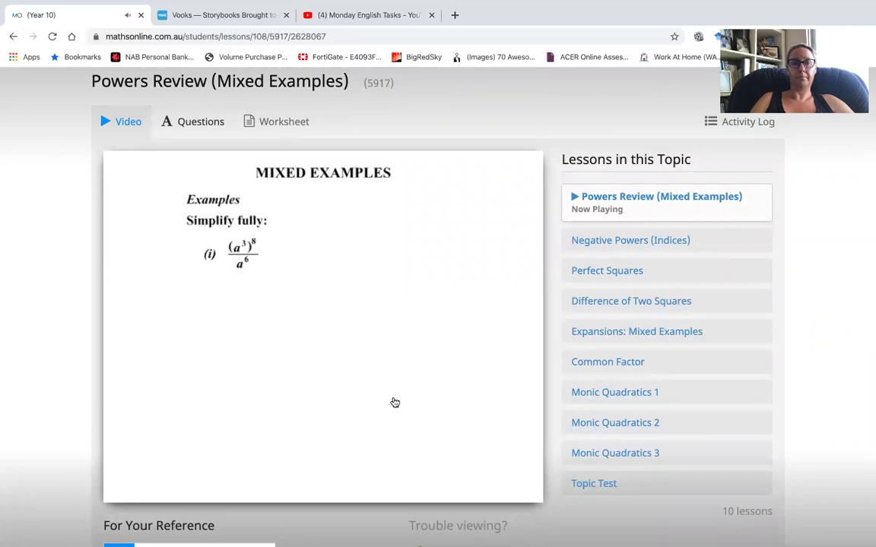
pyautogui.scroll(-3, 395, 402)
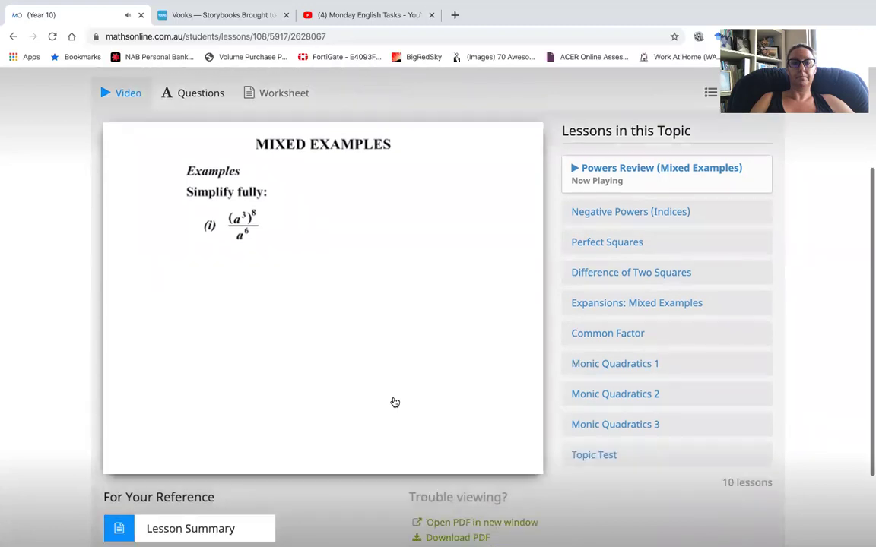
pyautogui.scroll(3, 395, 402)
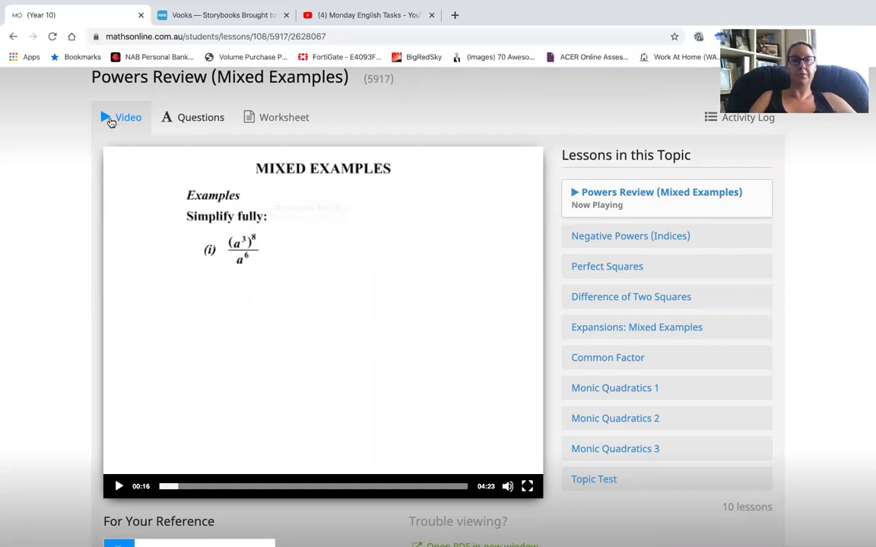
pyautogui.click(195, 117)
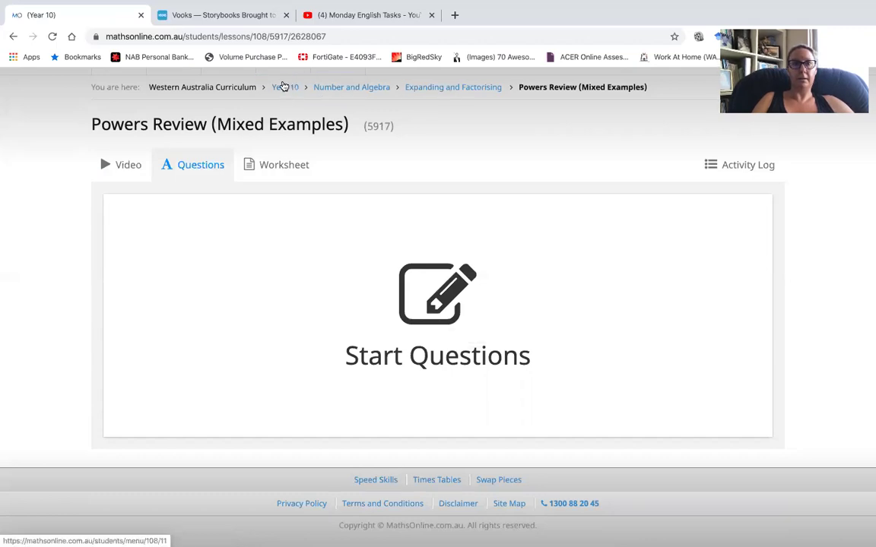
# Go back to the task list, then view the detailed results report for the Year 10 course.
pyautogui.scroll(2, 261, 169)
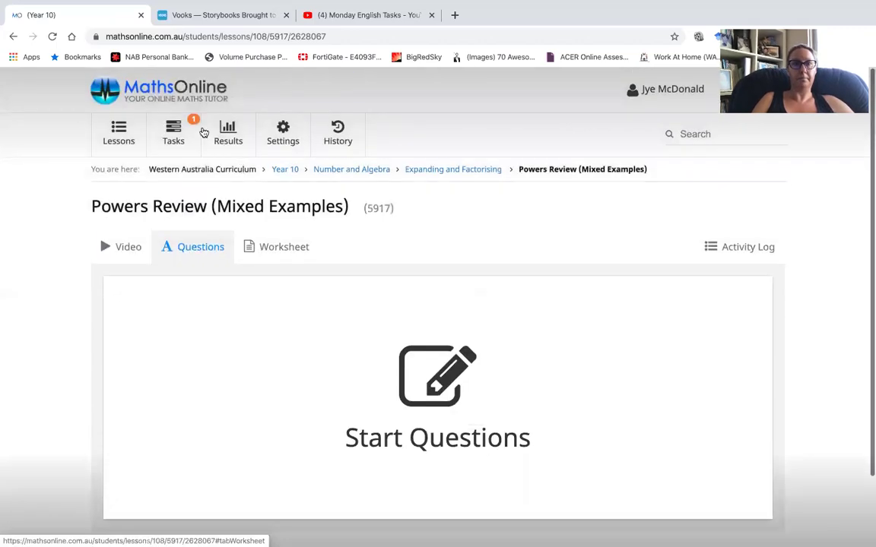
pyautogui.click(186, 133)
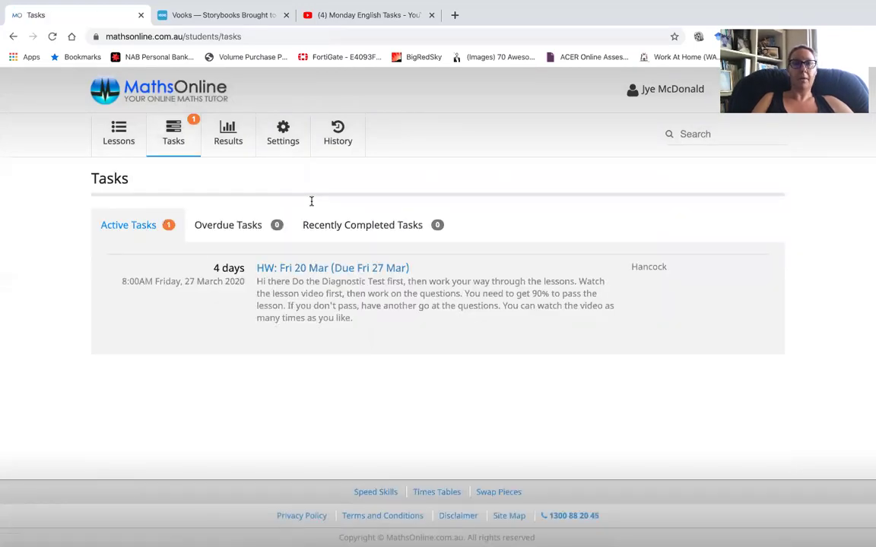
pyautogui.click(221, 135)
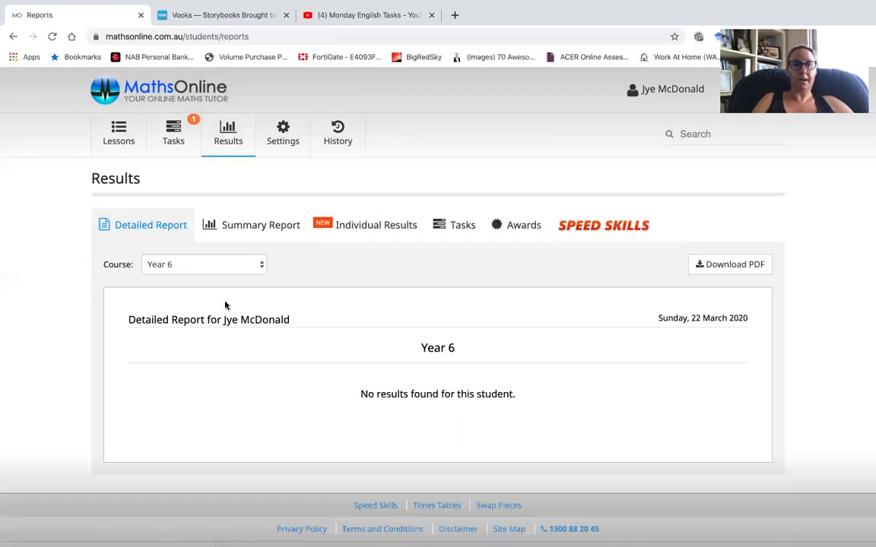
pyautogui.click(258, 267)
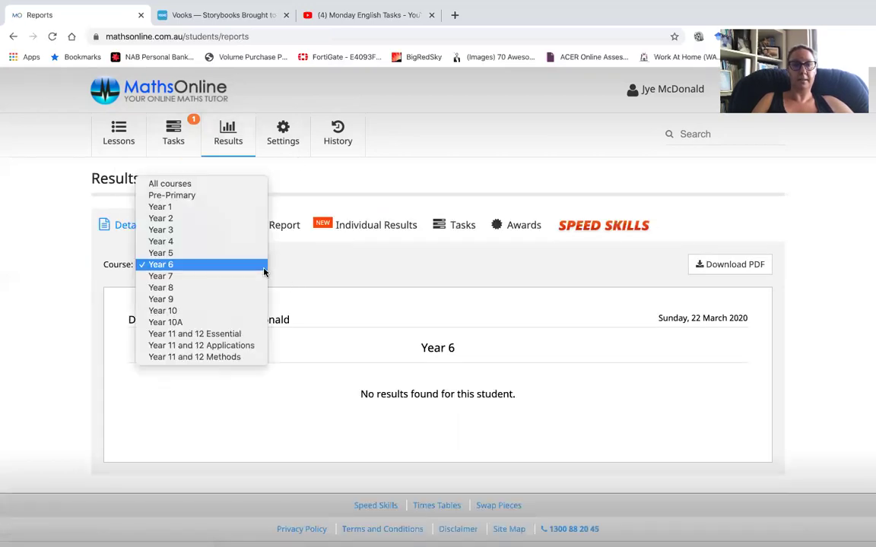
pyautogui.click(209, 308)
pyautogui.scroll(-1, 326, 333)
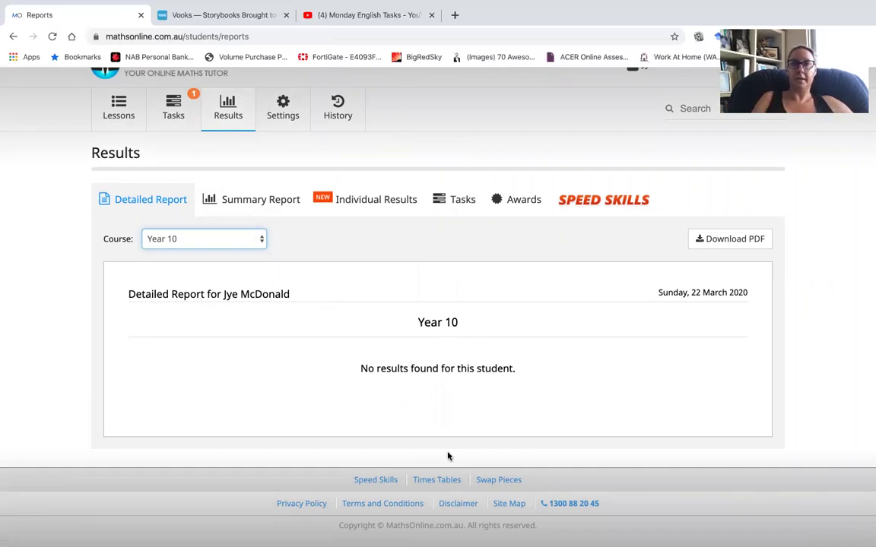
pyautogui.scroll(1, 514, 349)
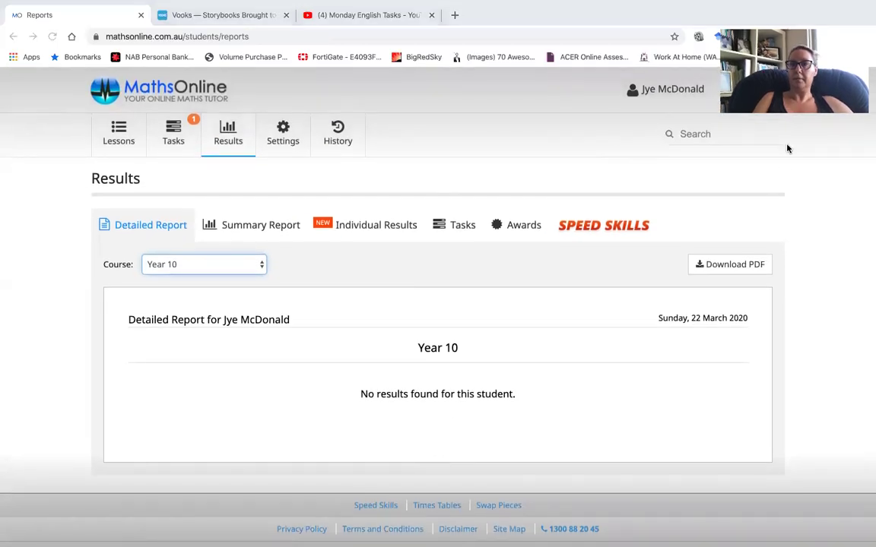
# Sign out, sign in with the other student's saved credentials and view the lesson grades for the Whole Numbers 1 topic.
pyautogui.click(735, 93)
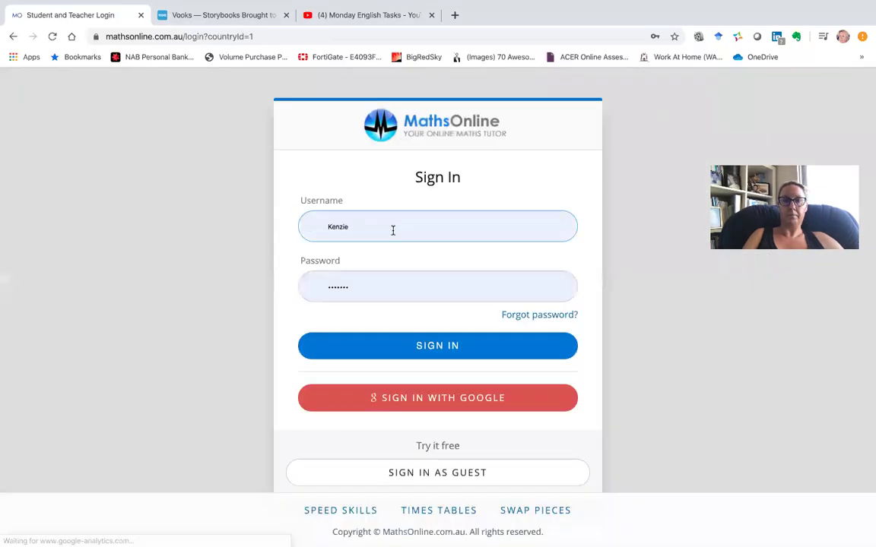
pyautogui.click(423, 348)
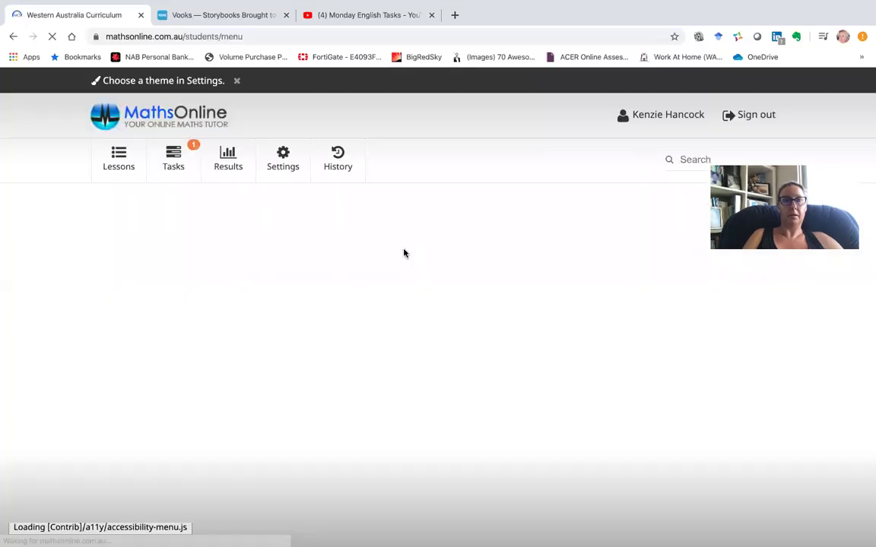
pyautogui.scroll(-3, 404, 253)
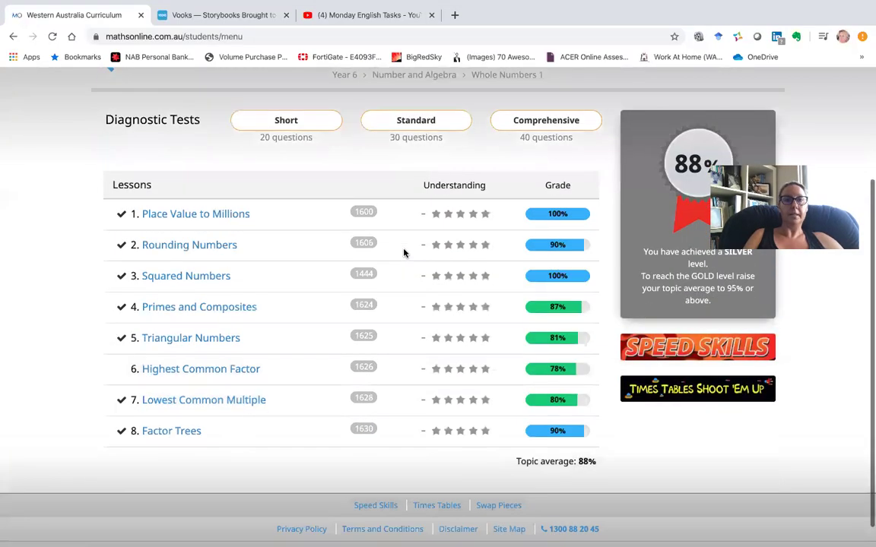
# Look over the Whole Numbers 1 lesson grades and open the student's detailed results report for Year 6.
pyautogui.scroll(3, 403, 253)
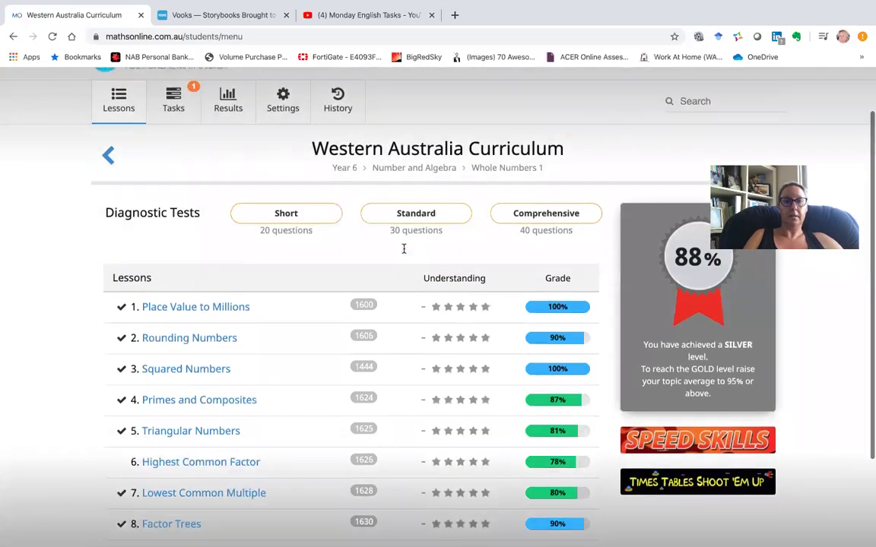
pyautogui.scroll(-2, 403, 249)
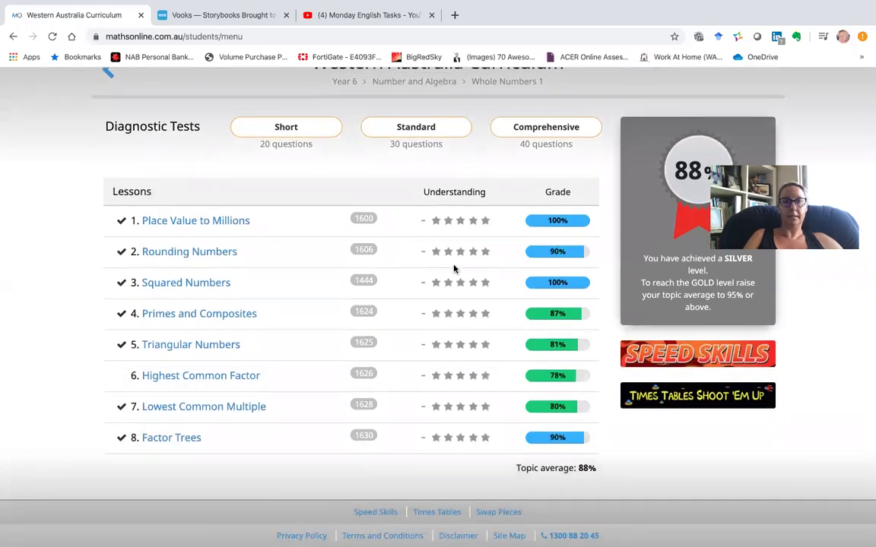
pyautogui.scroll(3, 280, 154)
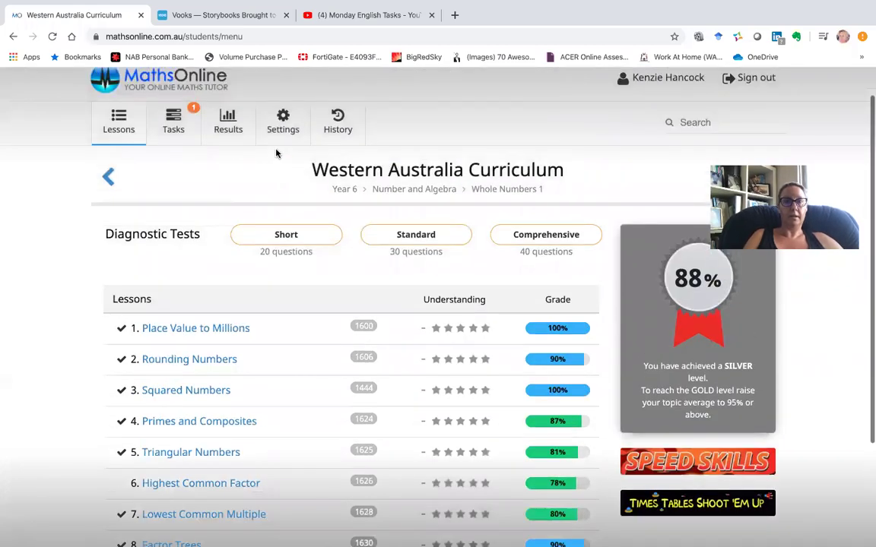
pyautogui.click(237, 124)
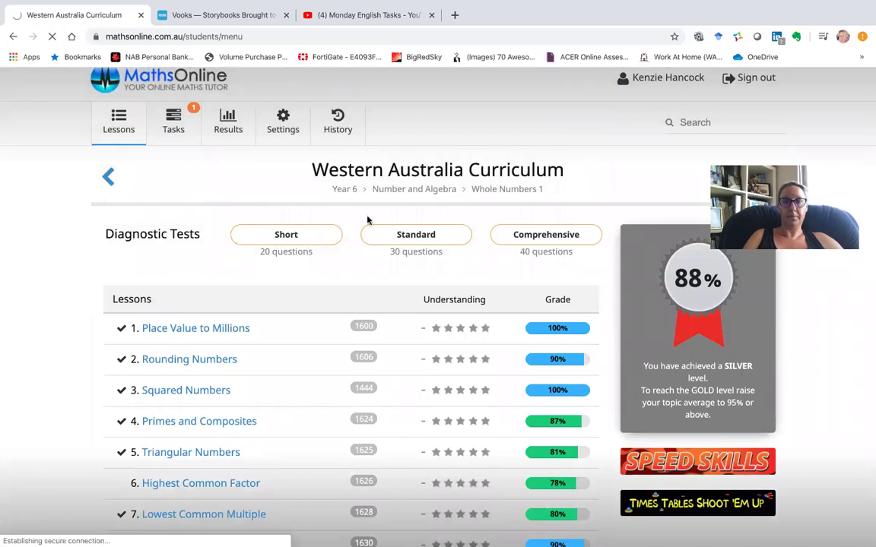
pyautogui.scroll(-2, 367, 220)
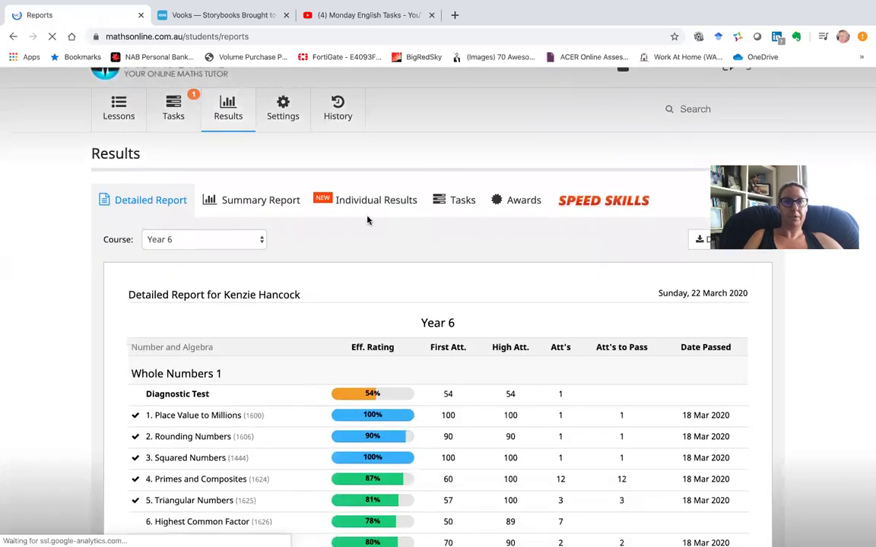
pyautogui.scroll(-2, 367, 221)
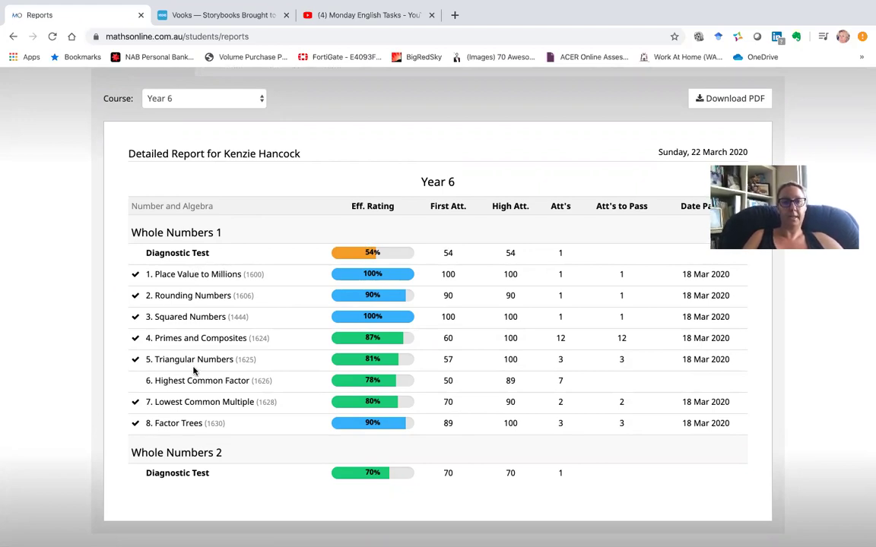
# Examine the attempts, highest marks and pass dates of the Whole Numbers 1 lessons in the detailed report.
pyautogui.moveTo(194, 370); pyautogui.dragTo(226, 423)
pyautogui.click(254, 340)
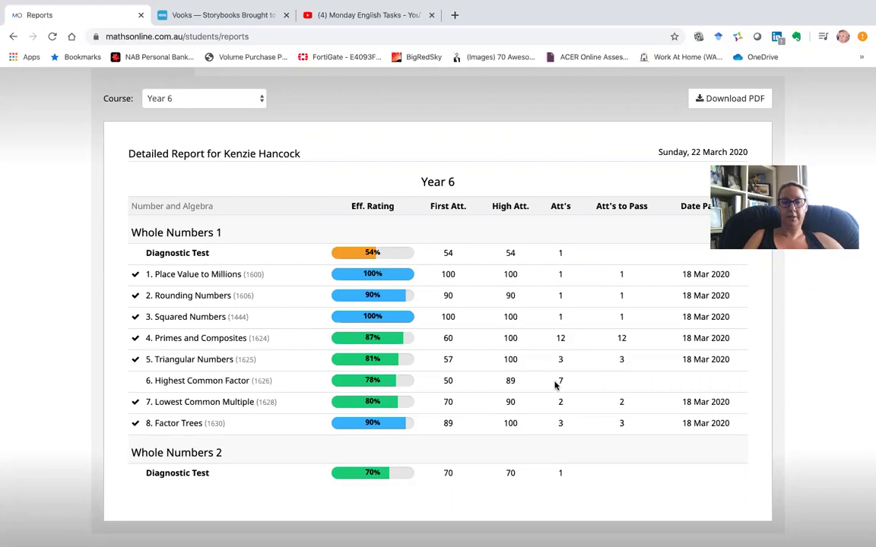
pyautogui.scroll(-3, 555, 386)
pyautogui.scroll(4, 554, 385)
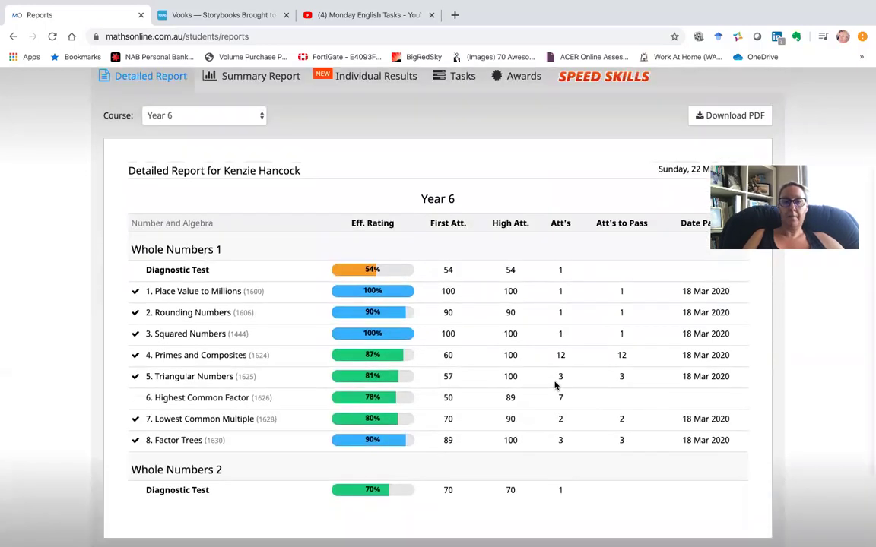
pyautogui.scroll(1, 555, 385)
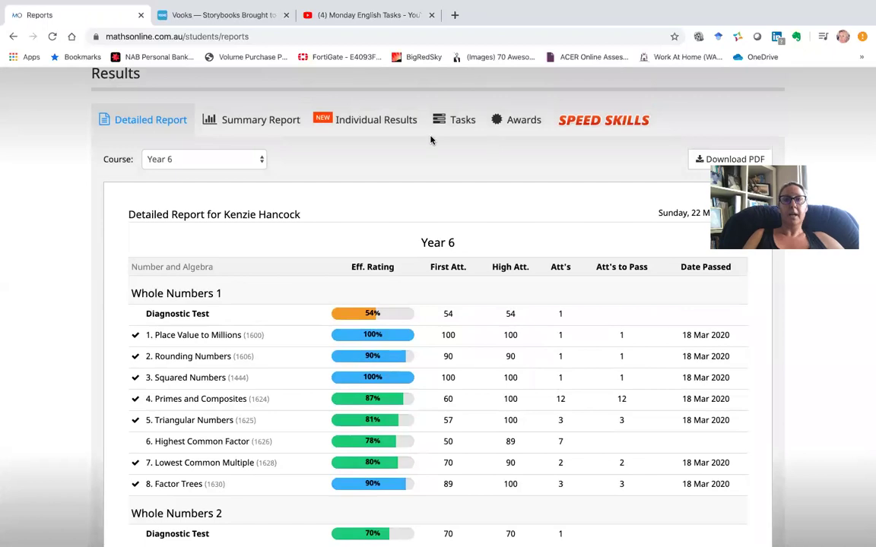
pyautogui.scroll(3, 462, 143)
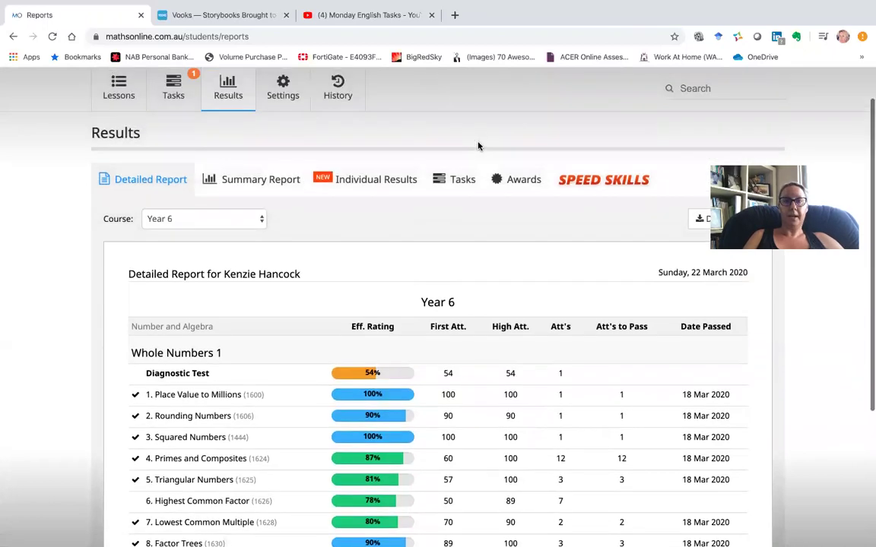
# Return to the lessons and open the Length topic under Year 6 Measurement and Geometry to view its lesson list.
pyautogui.click(118, 135)
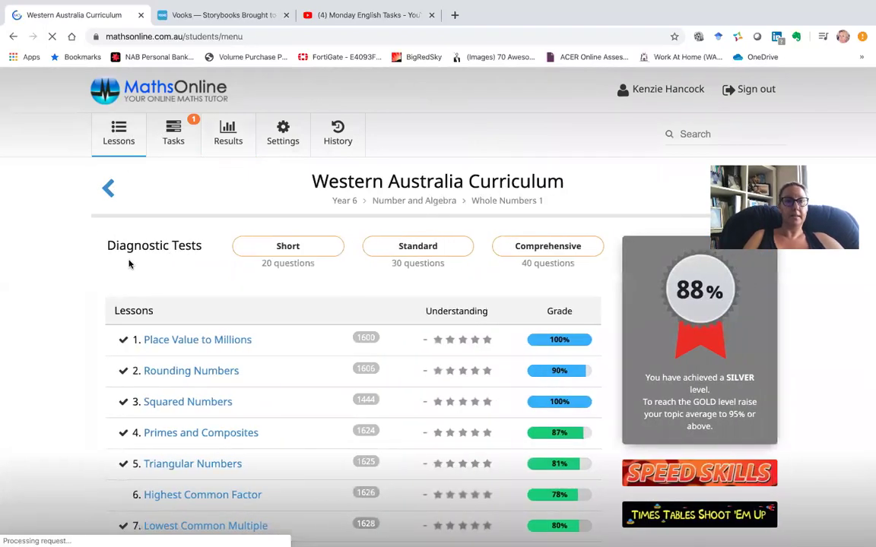
pyautogui.hscroll(-5, 221, 338)
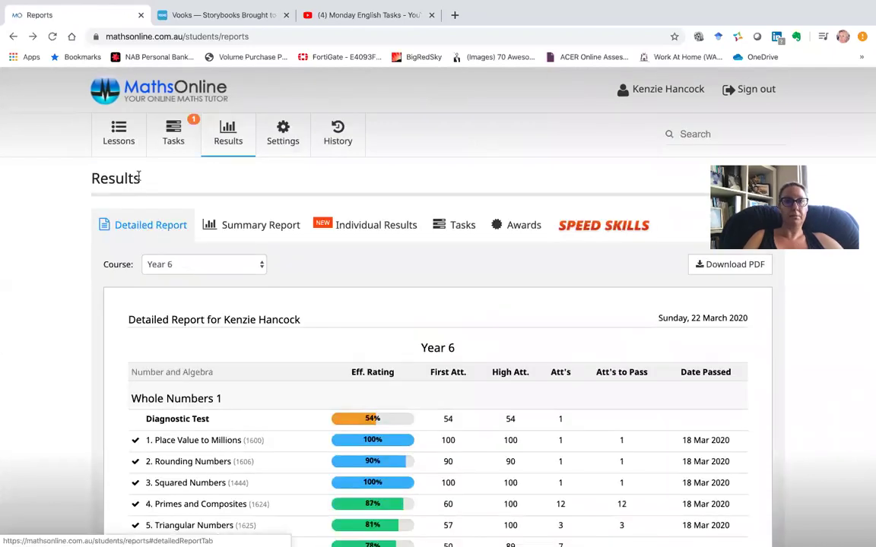
pyautogui.click(122, 135)
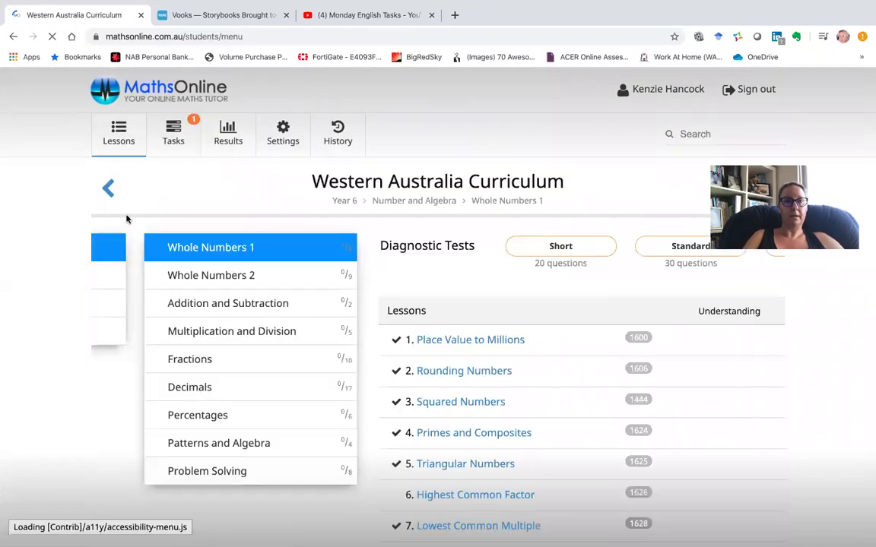
pyautogui.click(107, 189)
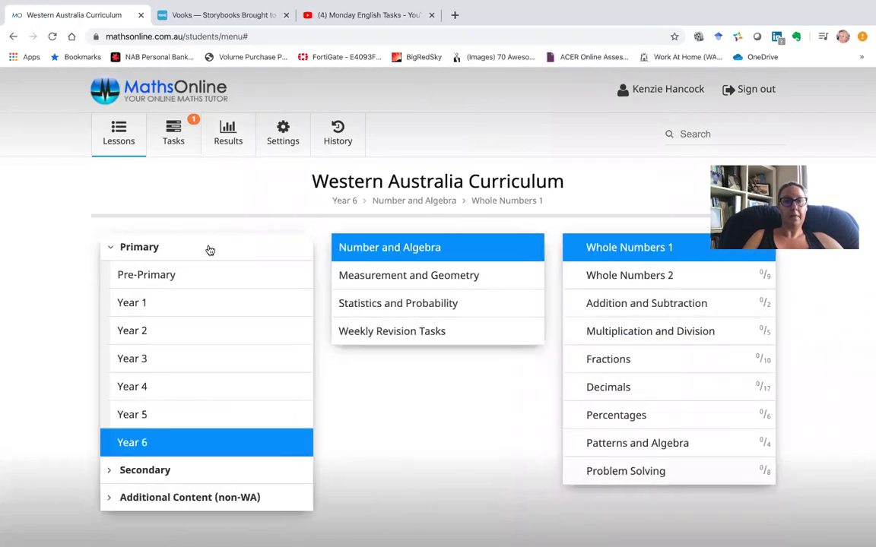
pyautogui.click(152, 446)
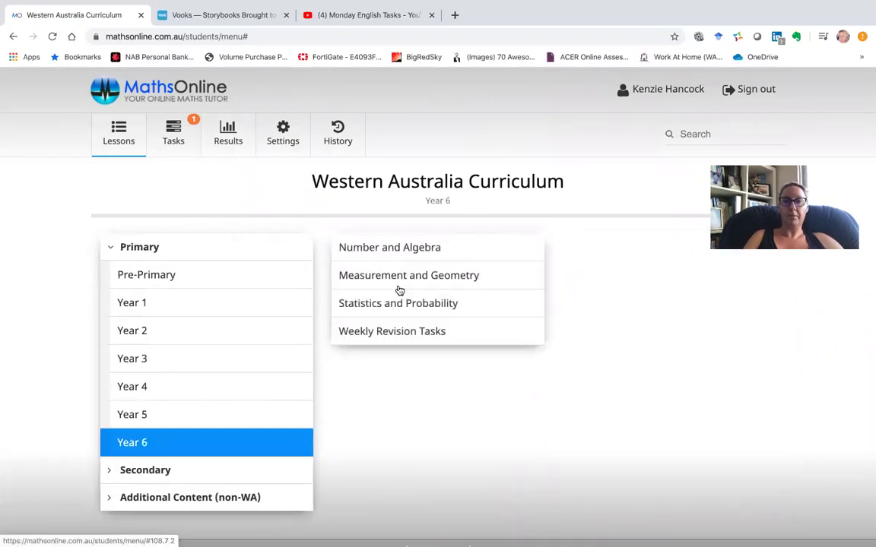
pyautogui.click(402, 275)
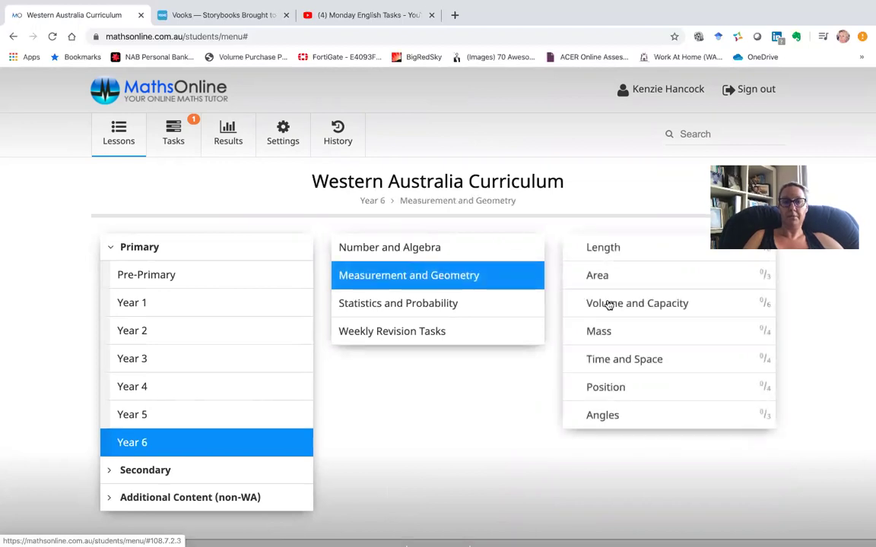
pyautogui.click(608, 247)
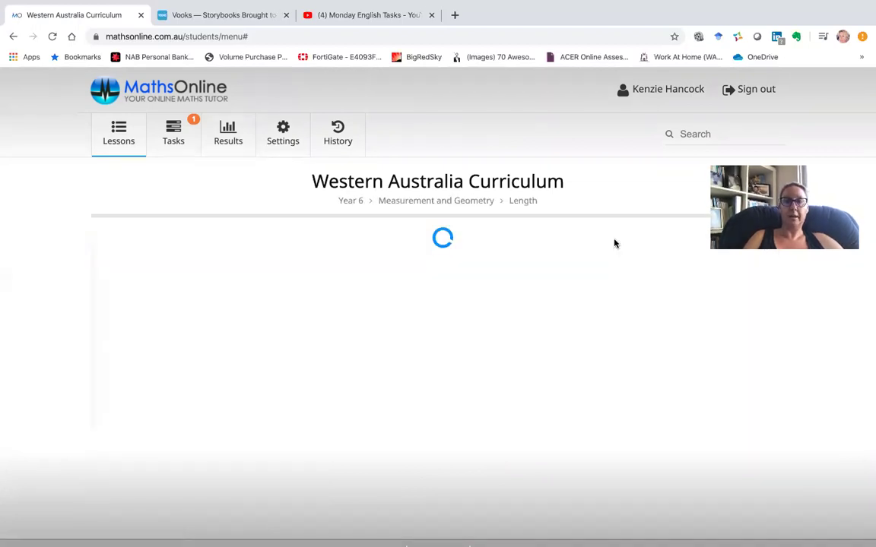
pyautogui.scroll(-2, 409, 340)
pyautogui.scroll(-1, 409, 340)
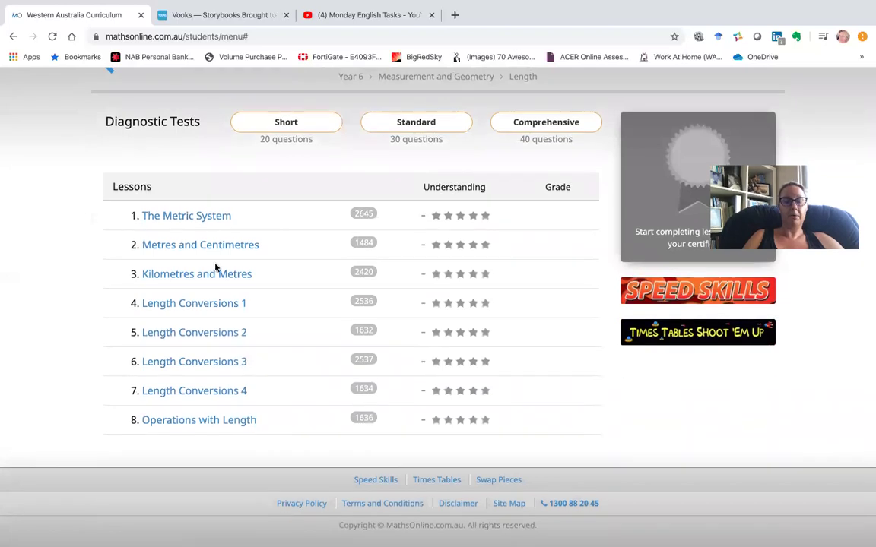
# Review the lessons and diagnostic test in the homework task due Fri 27 Mar, revisit the lessons page and return to the task list.
pyautogui.scroll(2, 207, 430)
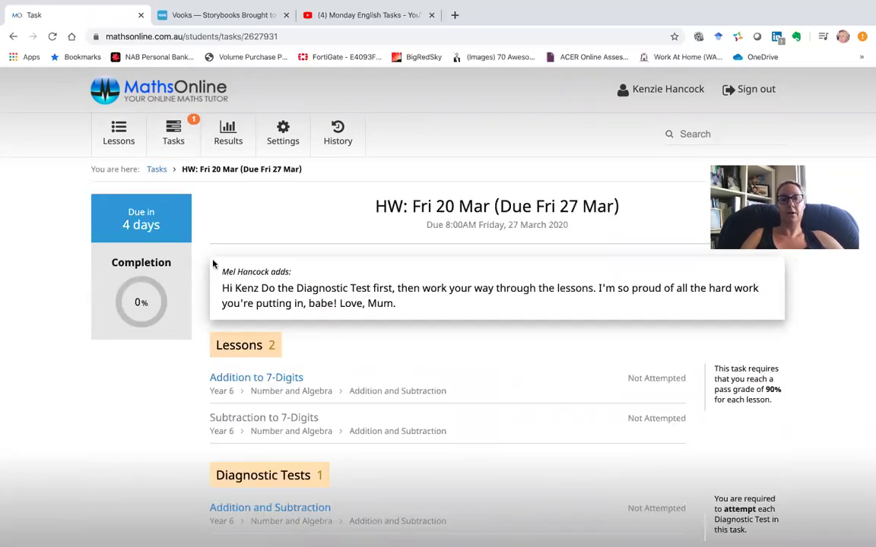
pyautogui.scroll(-2, 282, 425)
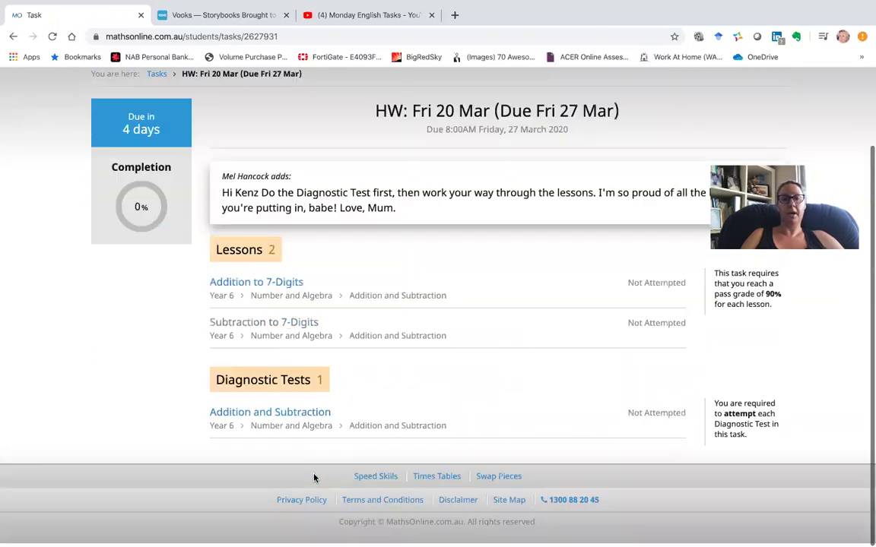
pyautogui.scroll(1, 289, 419)
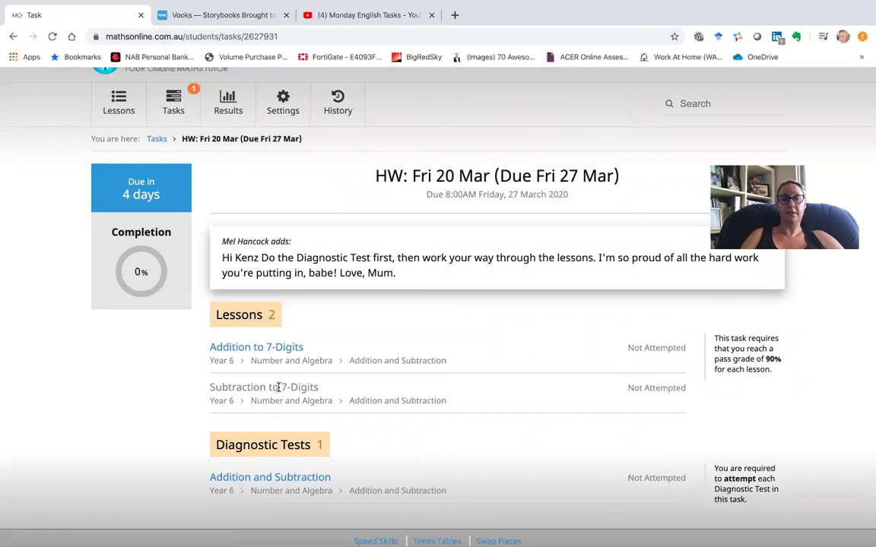
pyautogui.scroll(1, 152, 125)
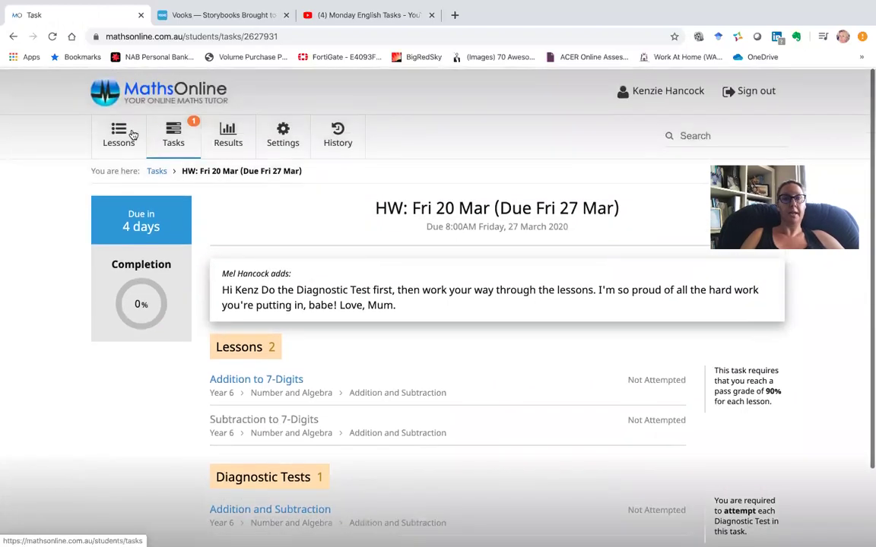
pyautogui.click(118, 136)
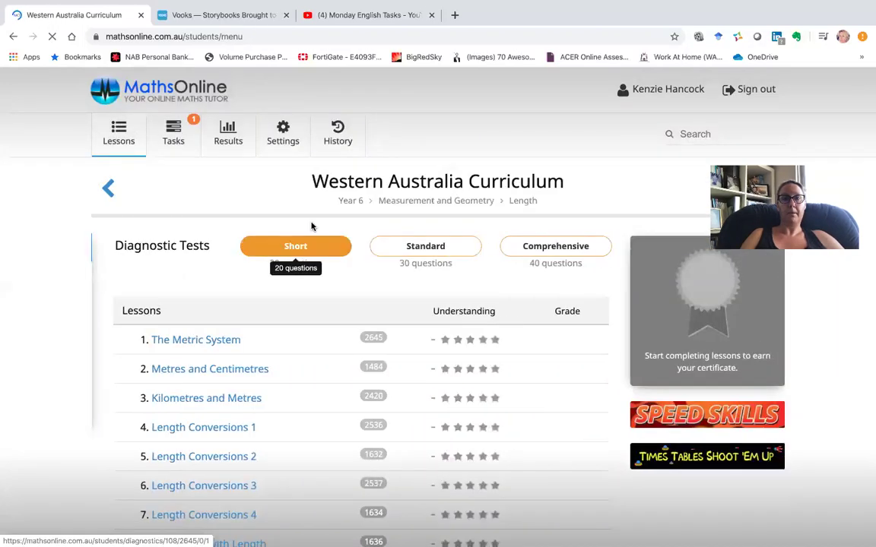
pyautogui.click(174, 135)
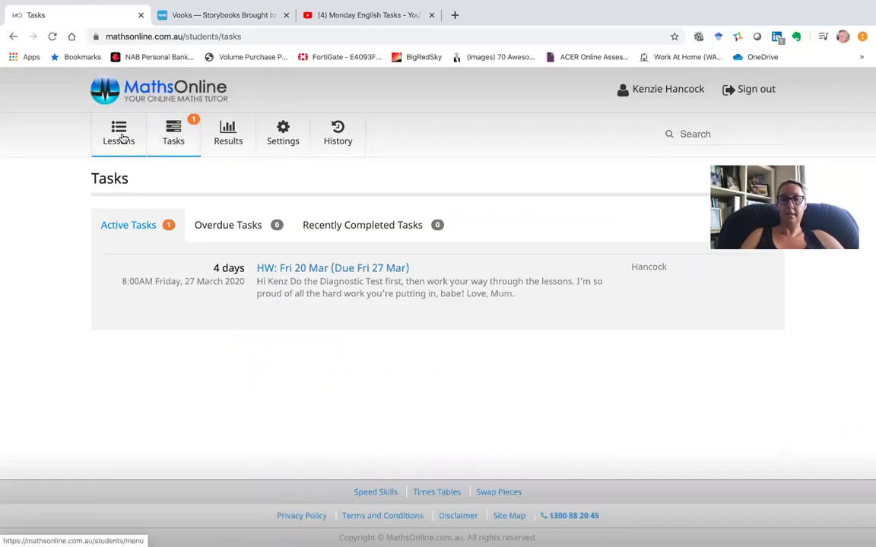
# Open the Speed Skills game and bring up its sign-in form.
pyautogui.click(386, 493)
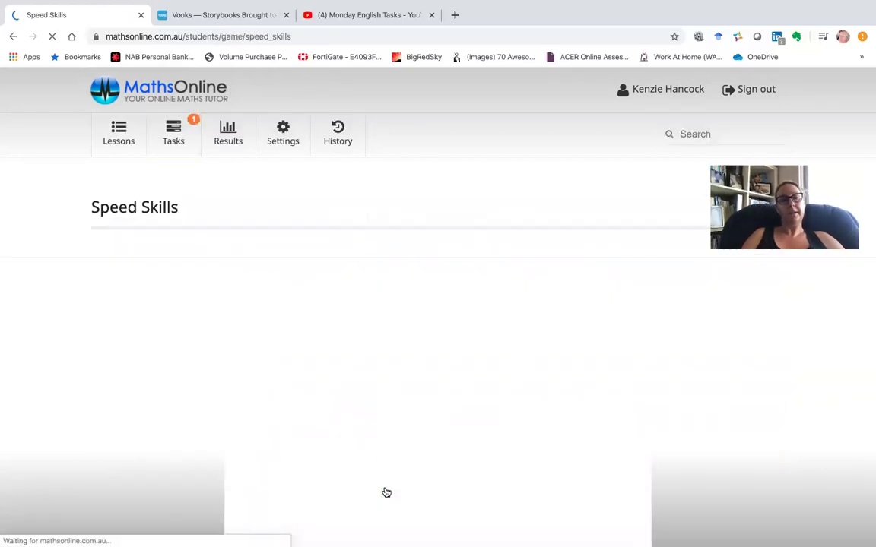
pyautogui.scroll(-3, 386, 493)
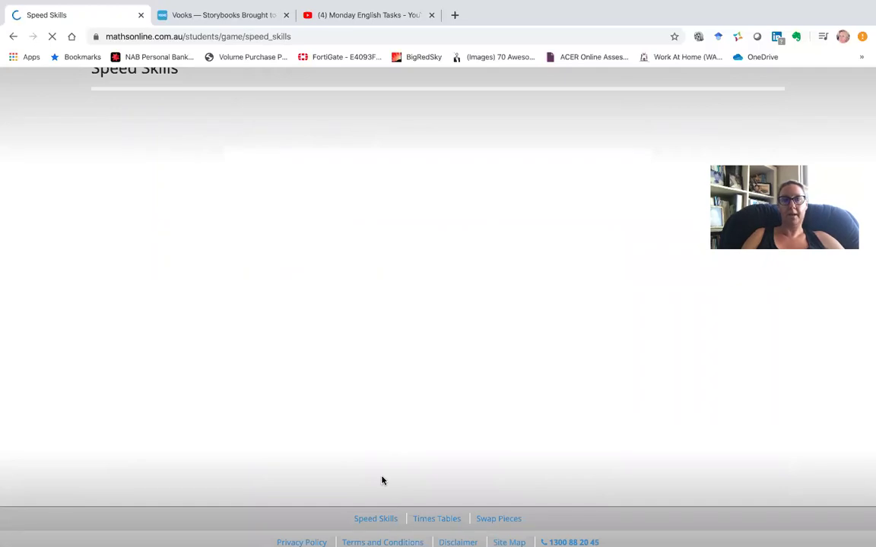
pyautogui.click(383, 523)
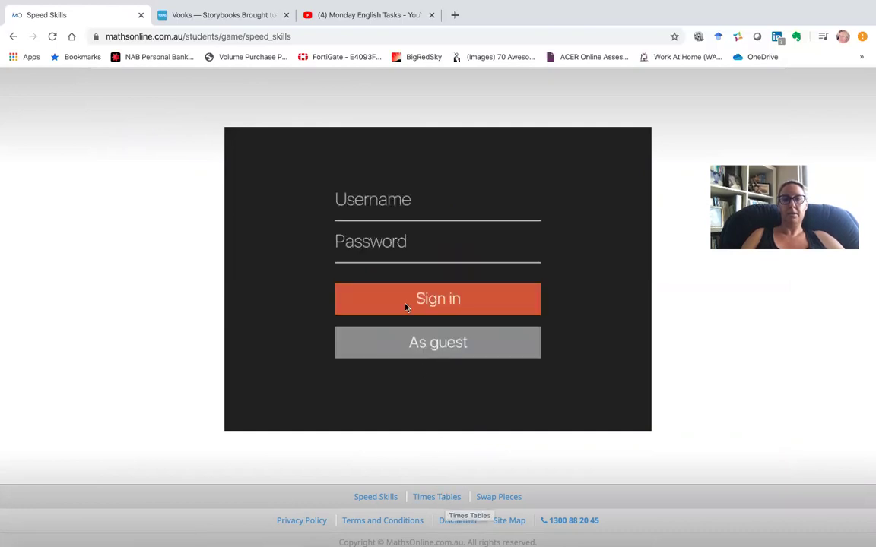
# Try to sign in to Speed Skills with the student's username and account password.
pyautogui.click(377, 203)
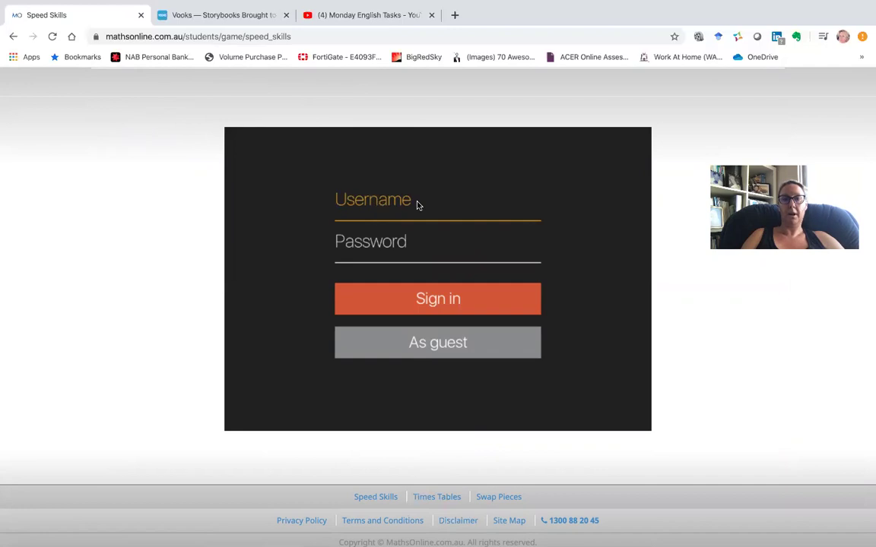
pyautogui.write('Kenzie')
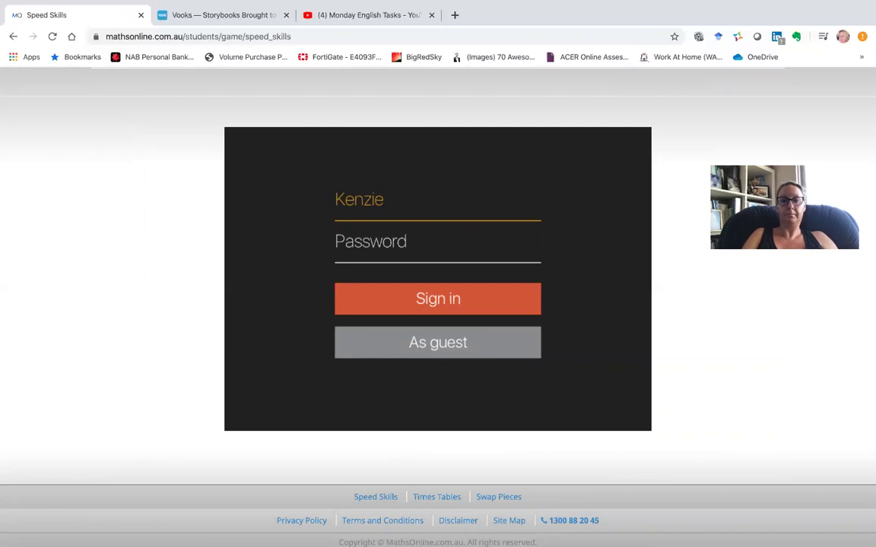
pyautogui.click(397, 244)
pyautogui.write('****')
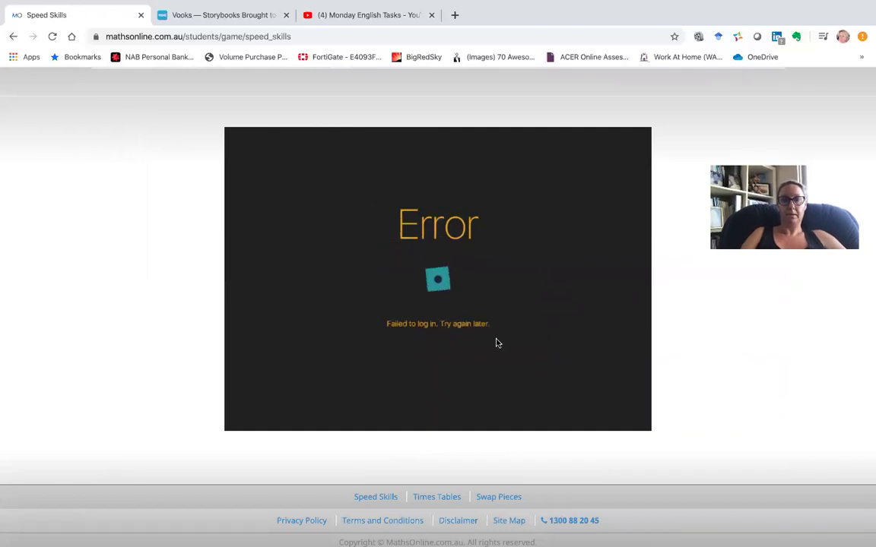
# Open the Times Tables game and look over the Times Tables Shoot 'Em Up start screen with its practice options.
pyautogui.click(435, 497)
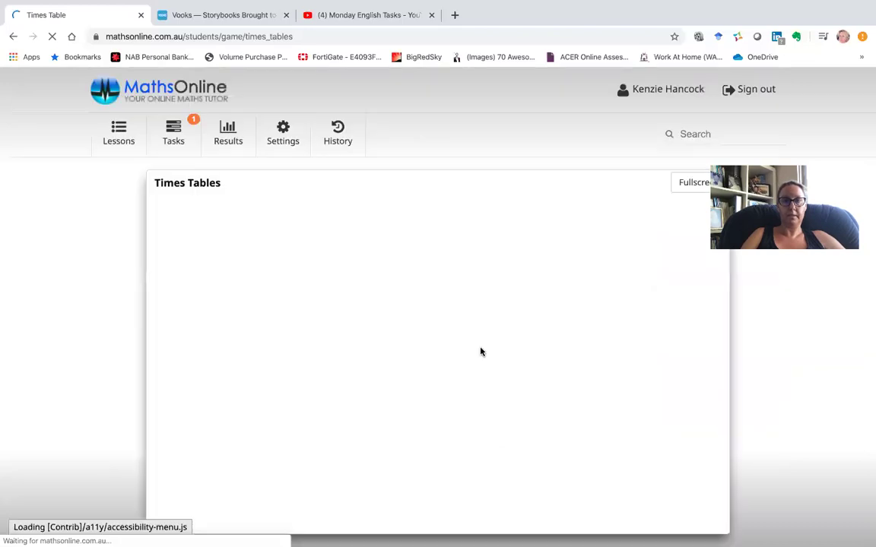
pyautogui.scroll(-2, 480, 352)
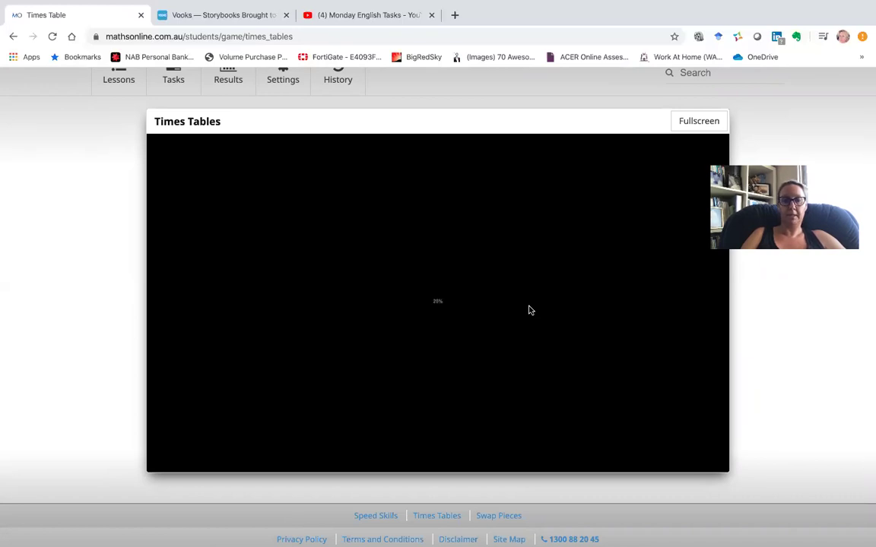
pyautogui.scroll(-1, 529, 311)
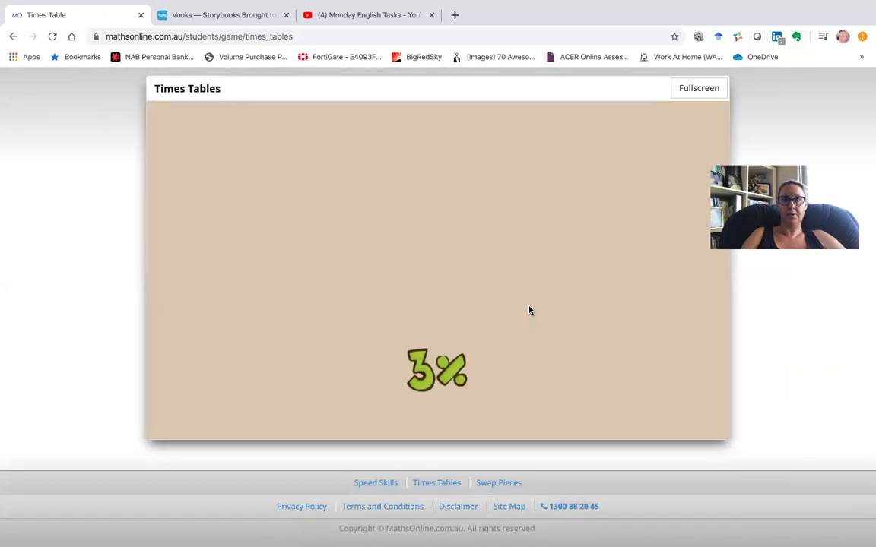
pyautogui.scroll(1, 530, 310)
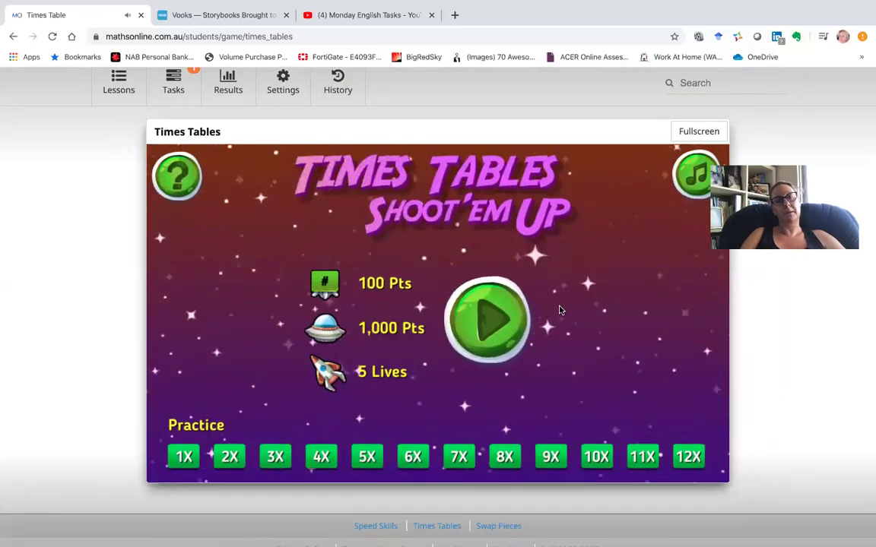
pyautogui.scroll(-1, 621, 327)
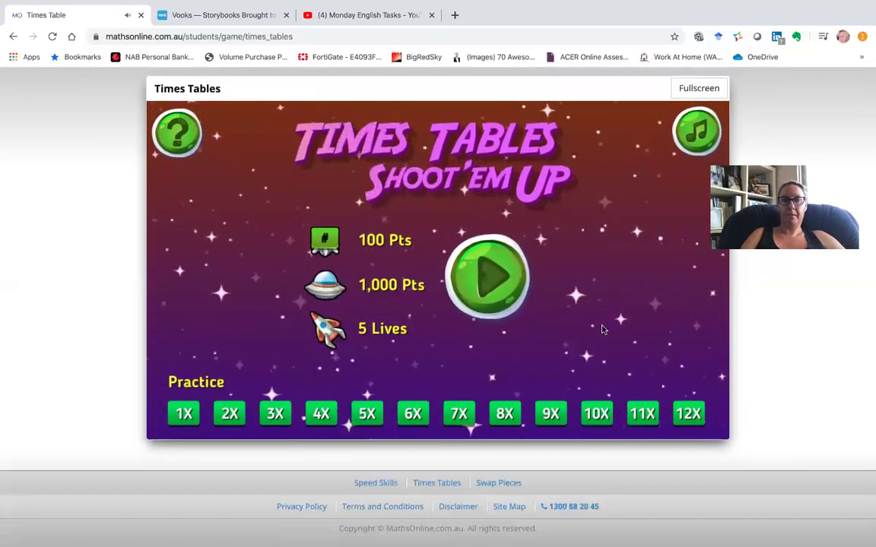
pyautogui.scroll(2, 291, 189)
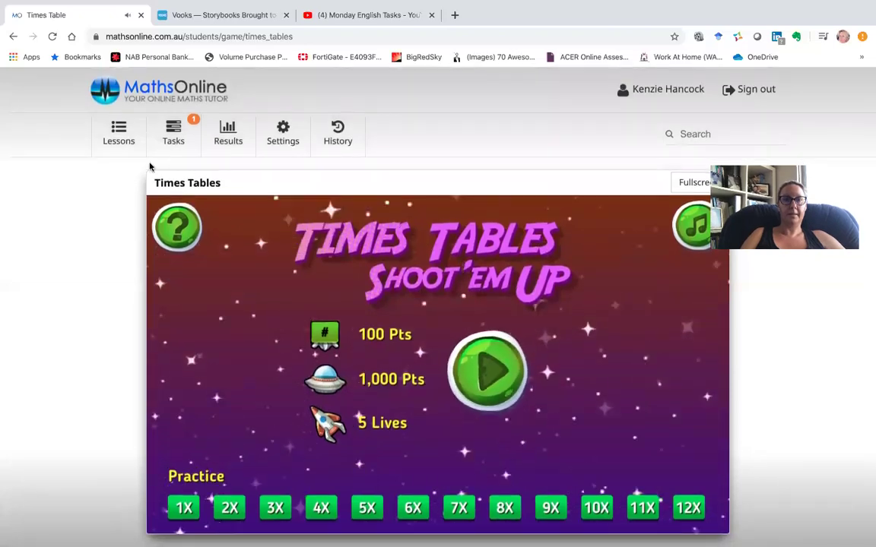
# Return to the lessons page and sign out of the student account.
pyautogui.click(120, 137)
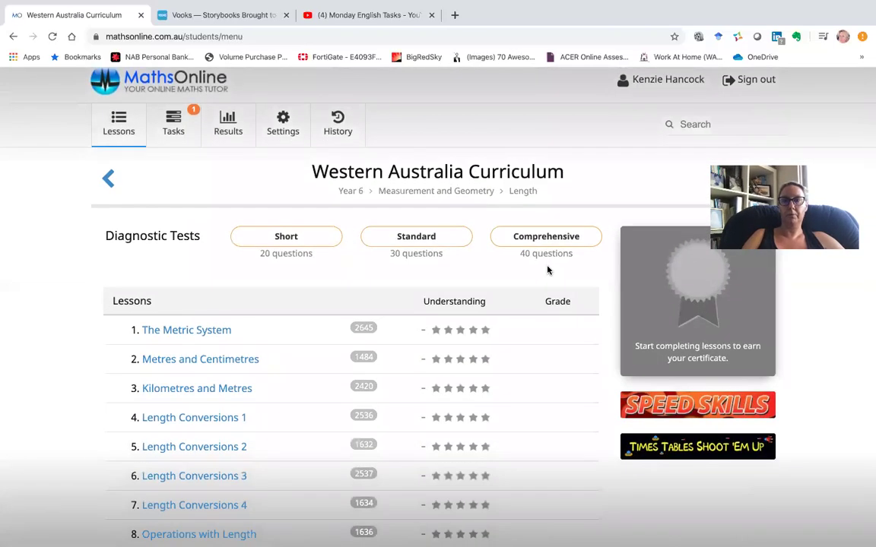
pyautogui.moveTo(525, 10)
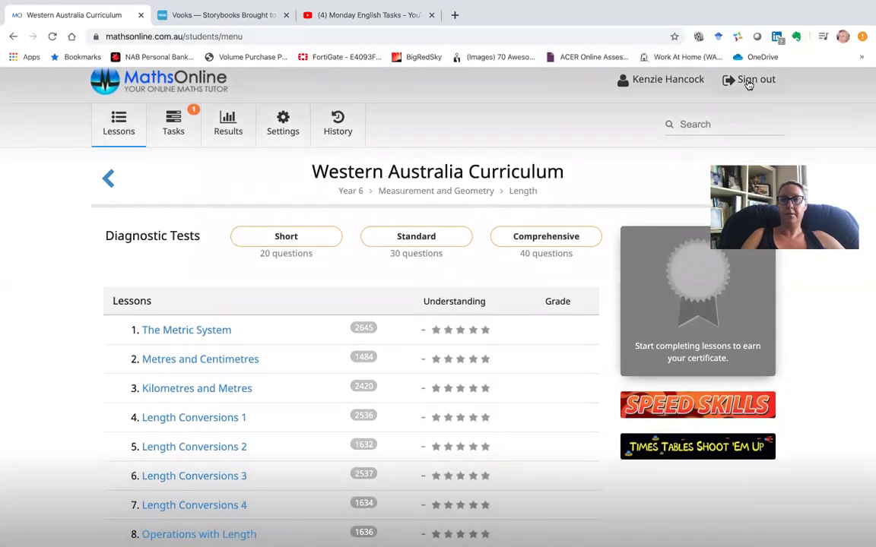
pyautogui.click(749, 81)
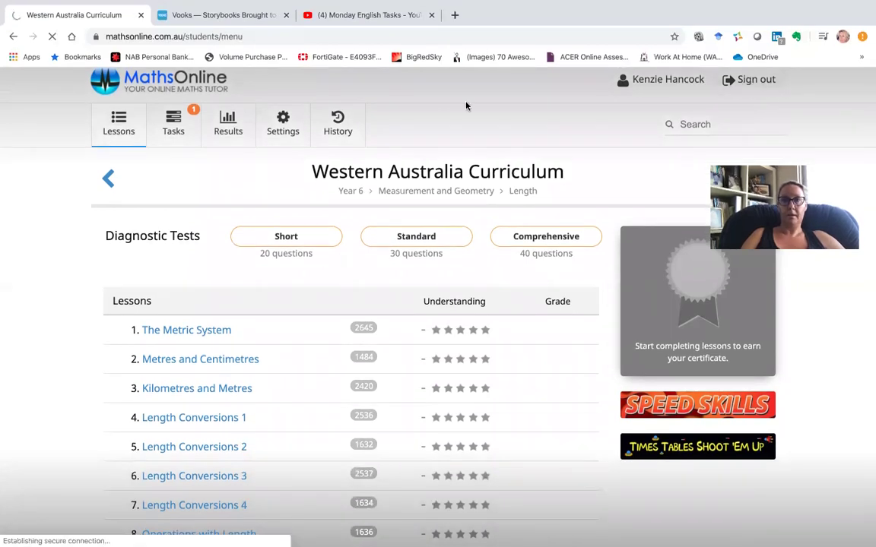